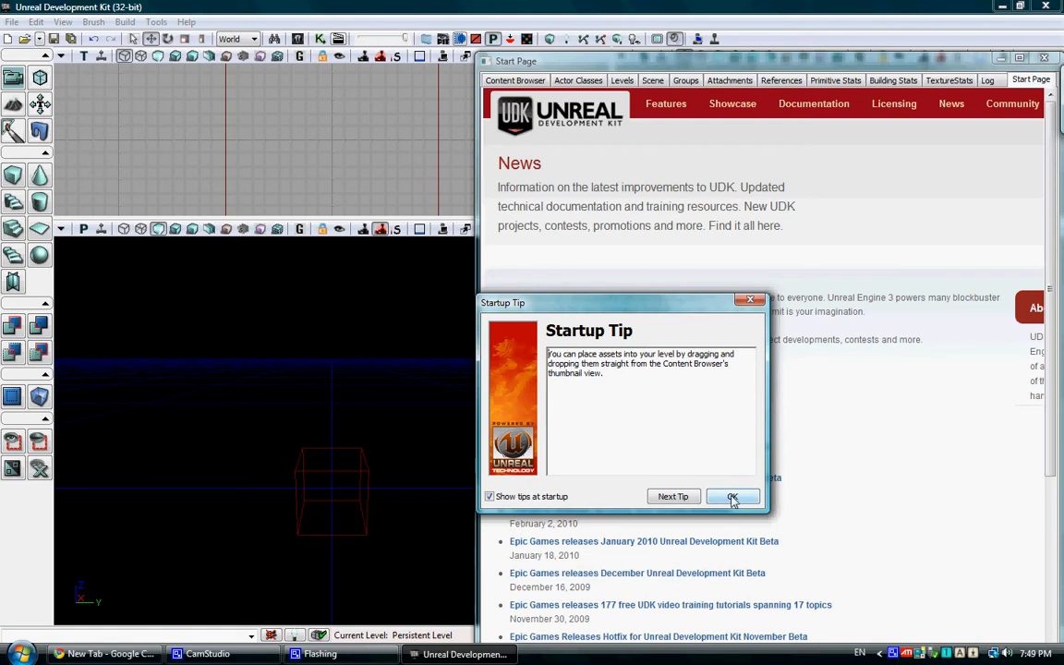
Dismiss the startup tip and show the Content Browser beside the level viewports
click(732, 498)
drag(576, 67, 579, 15)
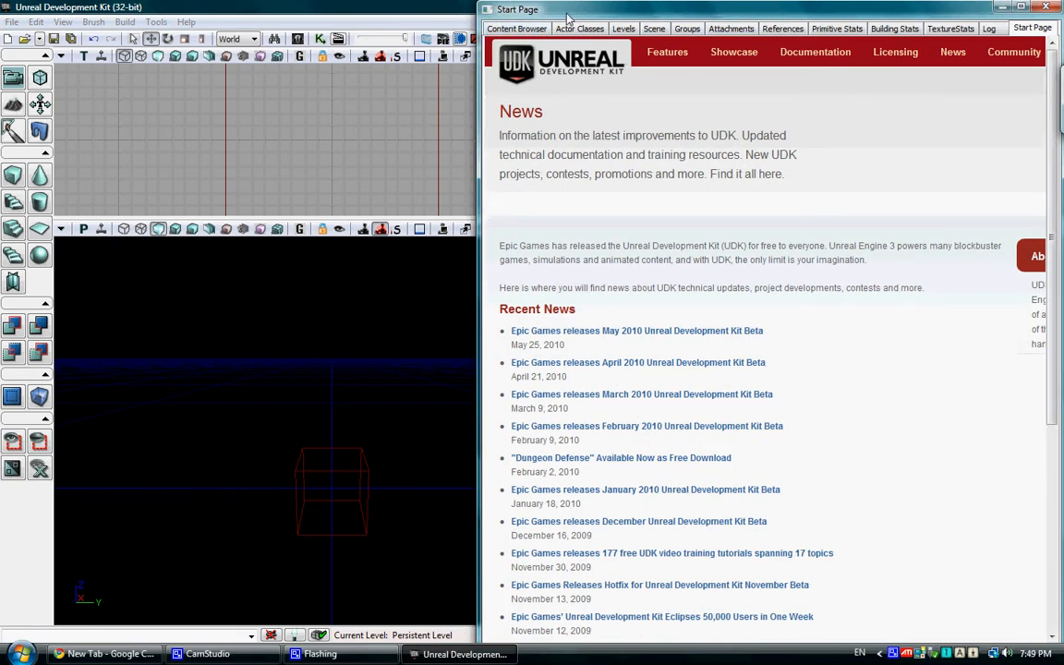
click(518, 29)
click(1030, 29)
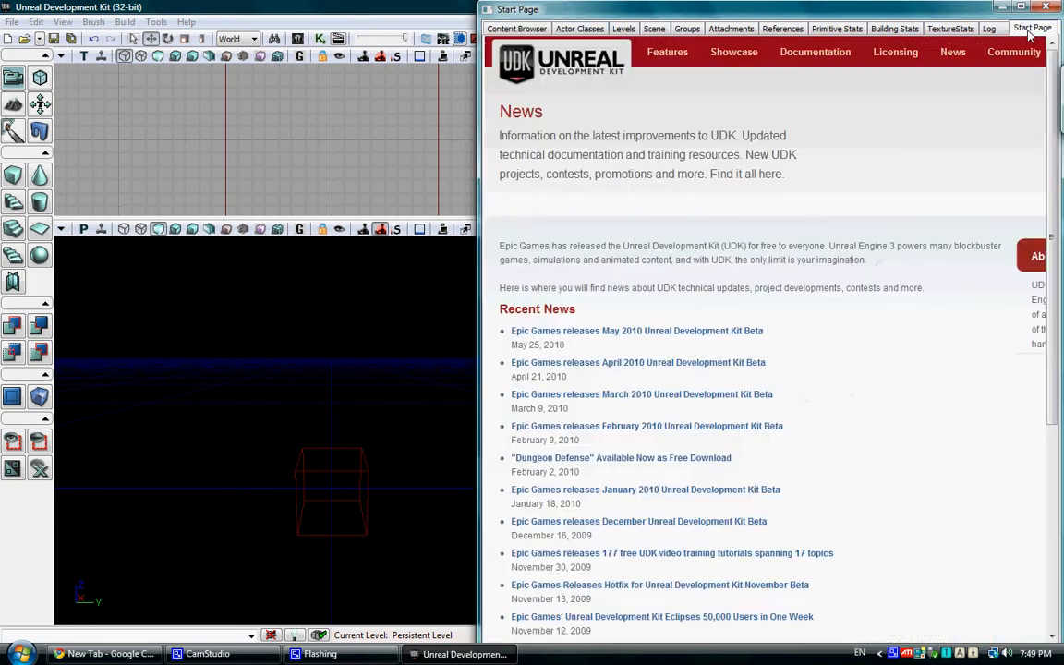
click(513, 29)
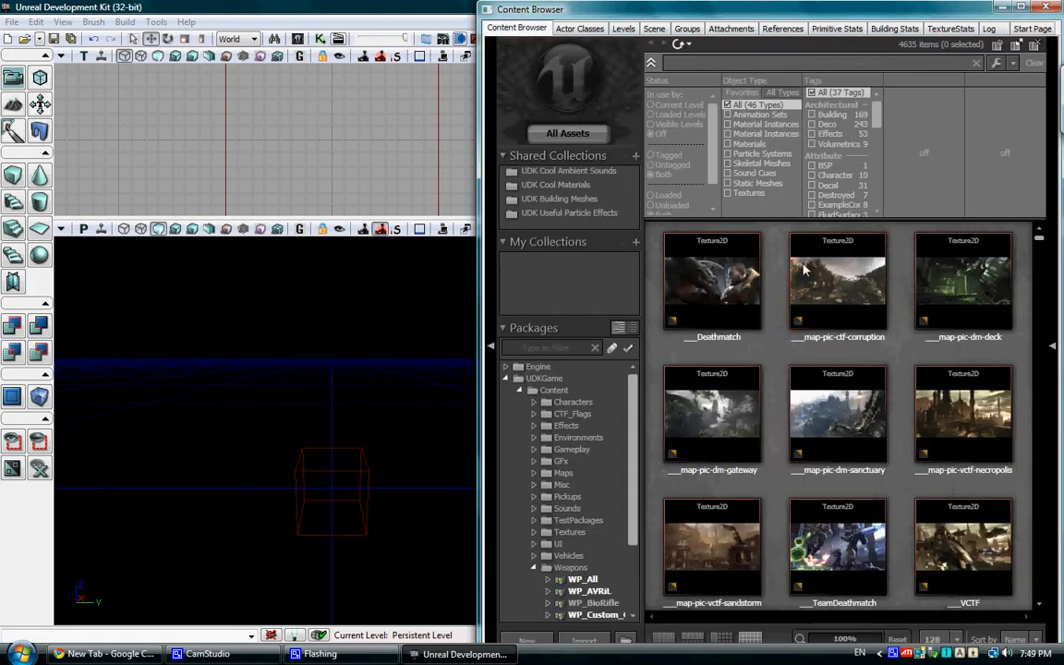
drag(702, 13, 714, 11)
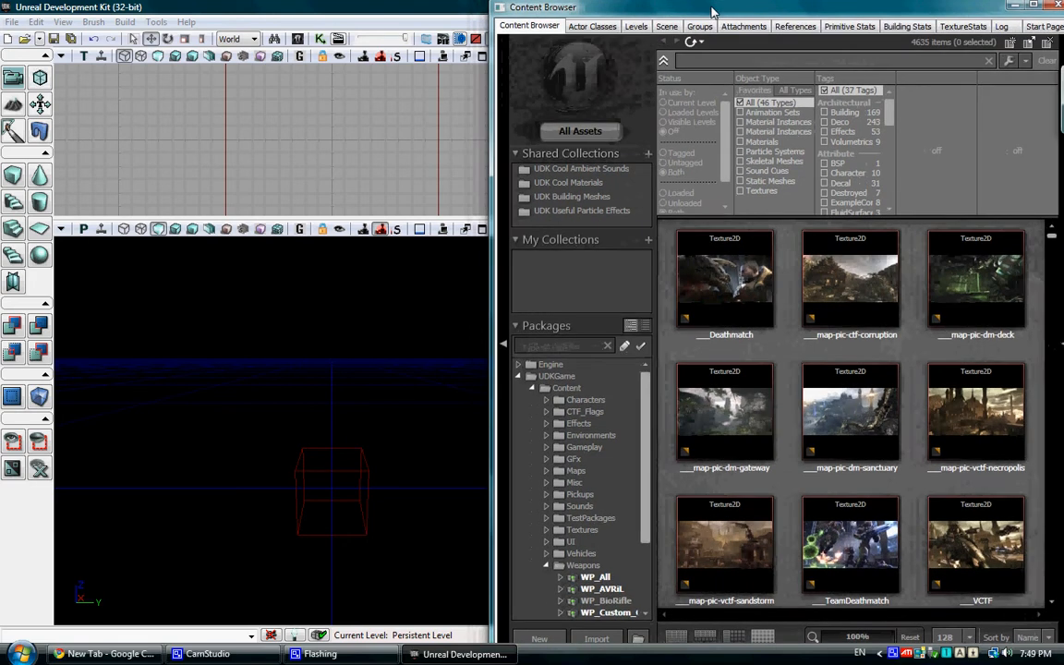
Rebuild the builder brush as a flat cube with X 2048, Y 2048 and Z 16
click(362, 467)
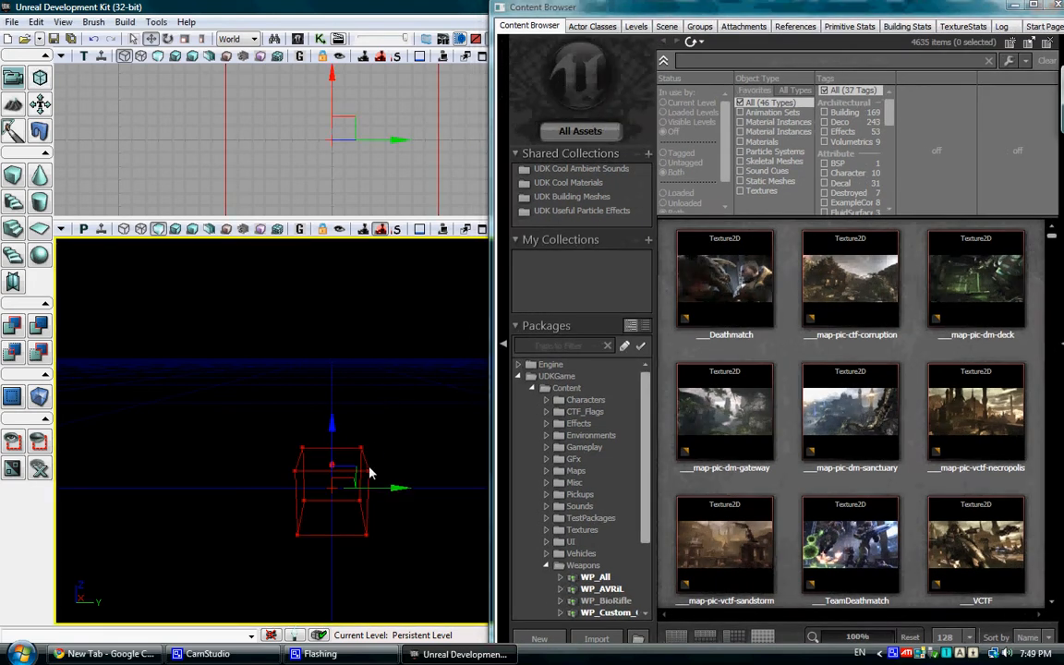
mouse_move(366, 512)
right_down()
mouse_move(429, 538)
mouse_move(388, 543)
mouse_move(374, 531)
right_up()
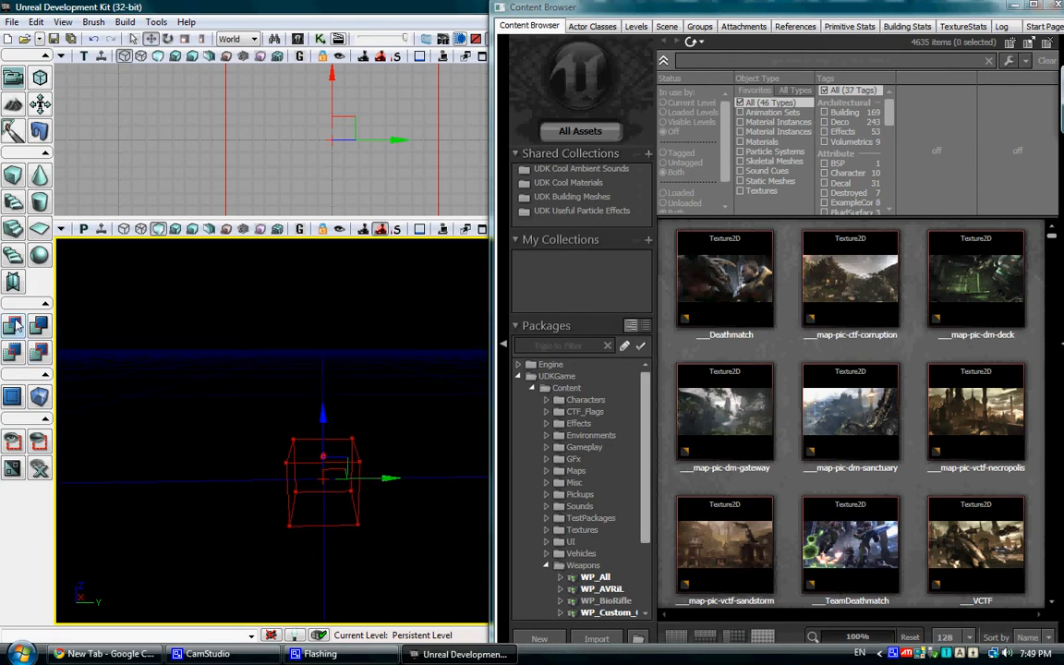
mouse_move(292, 398)
right_down()
mouse_move(327, 434)
mouse_move(287, 417)
mouse_move(292, 398)
right_up()
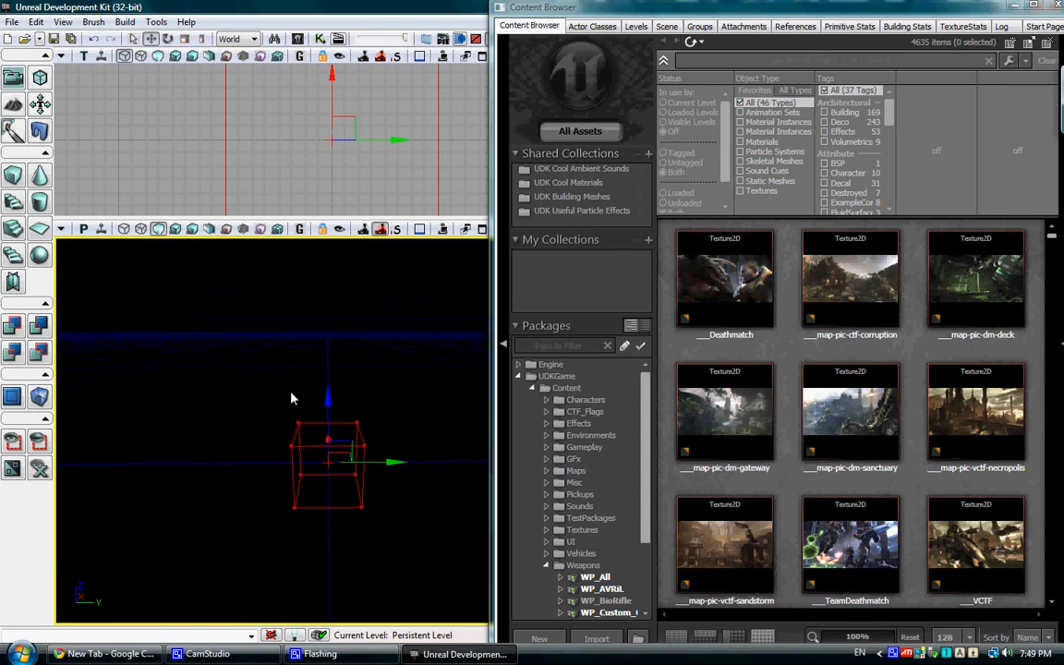
right_click(13, 178)
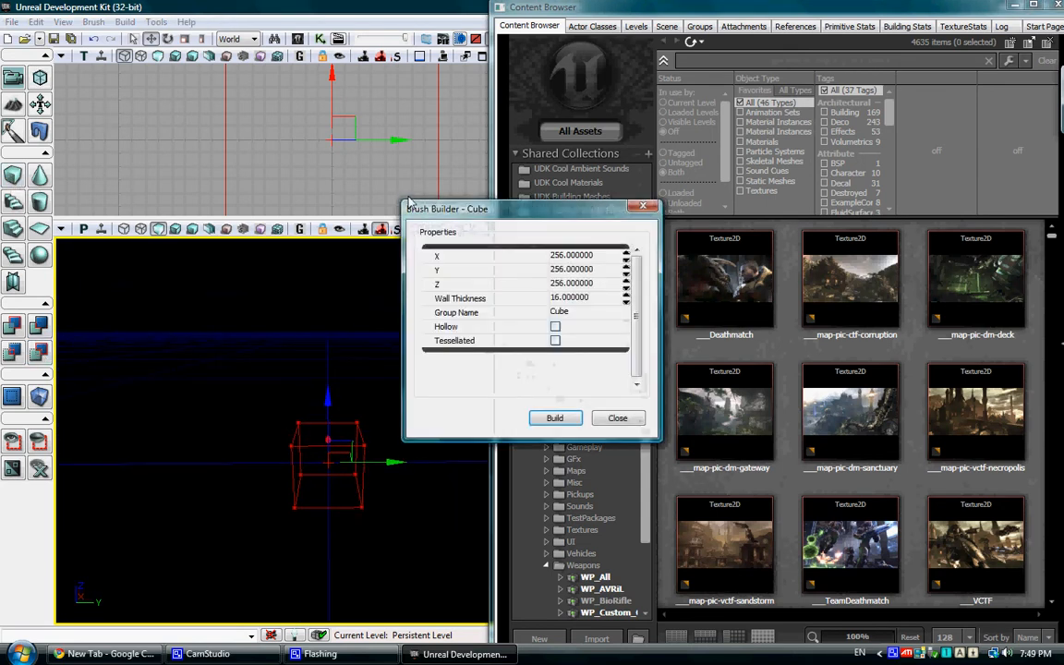
drag(422, 186, 462, 205)
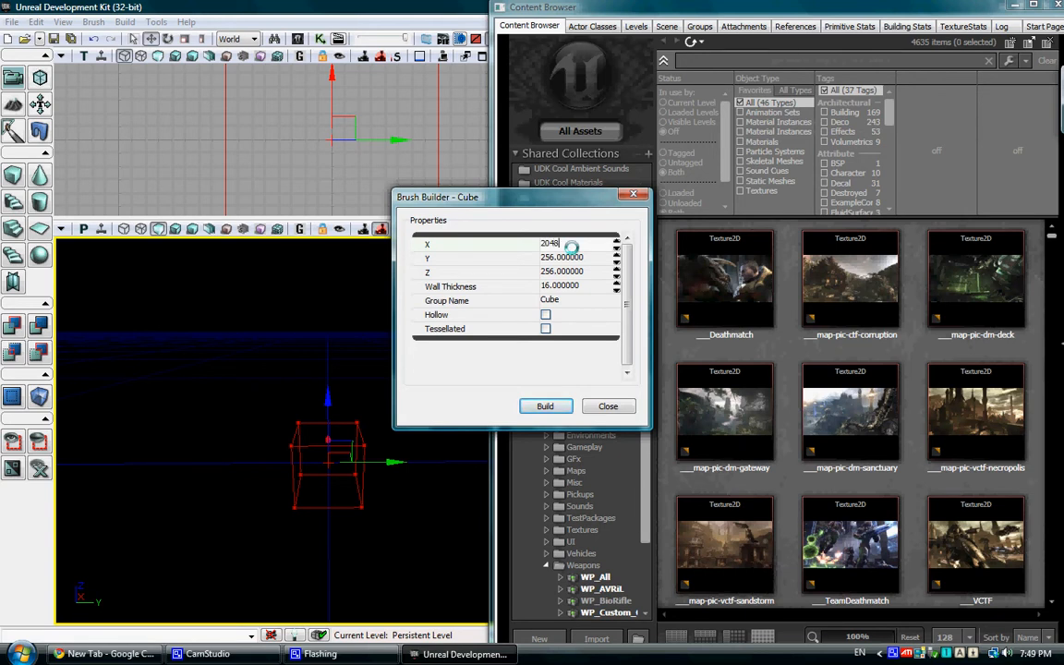
click(574, 256)
text(2048)
key(Return)
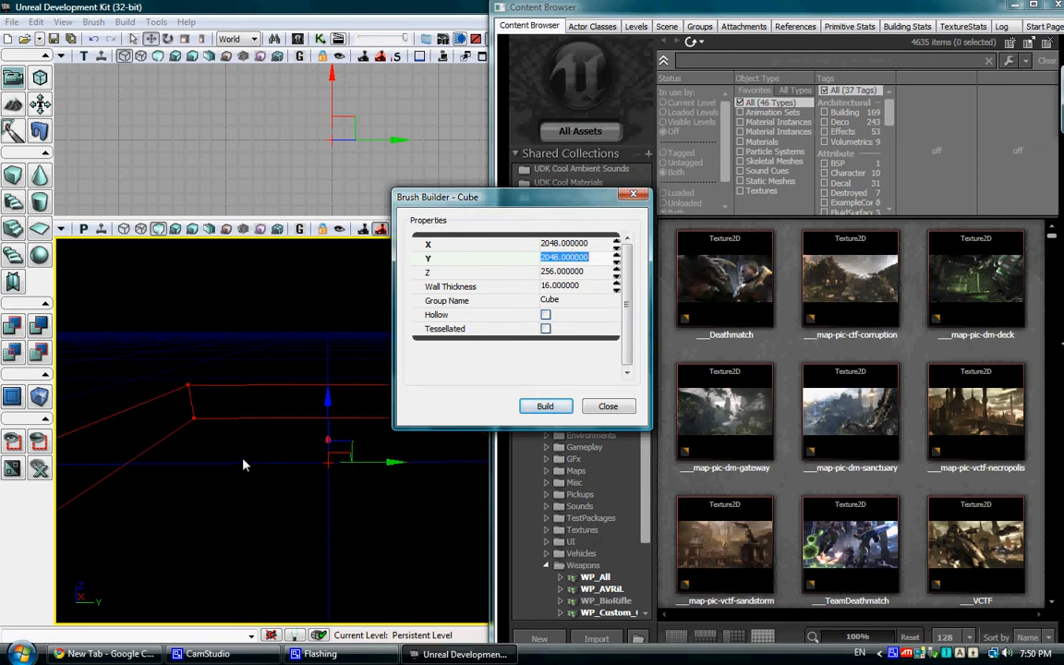
click(581, 273)
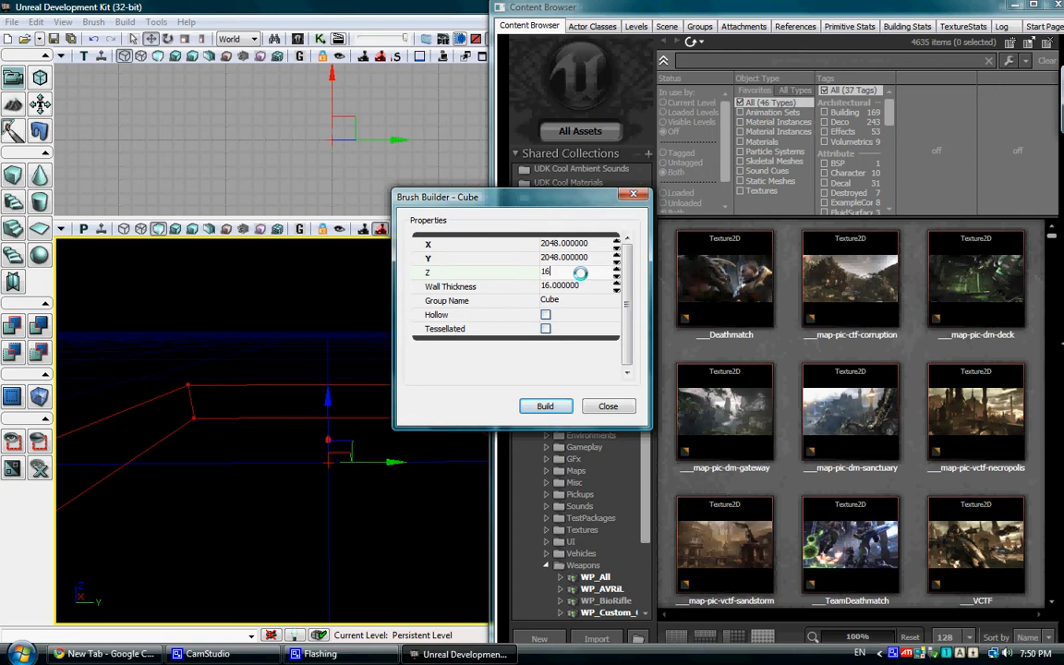
key(Return)
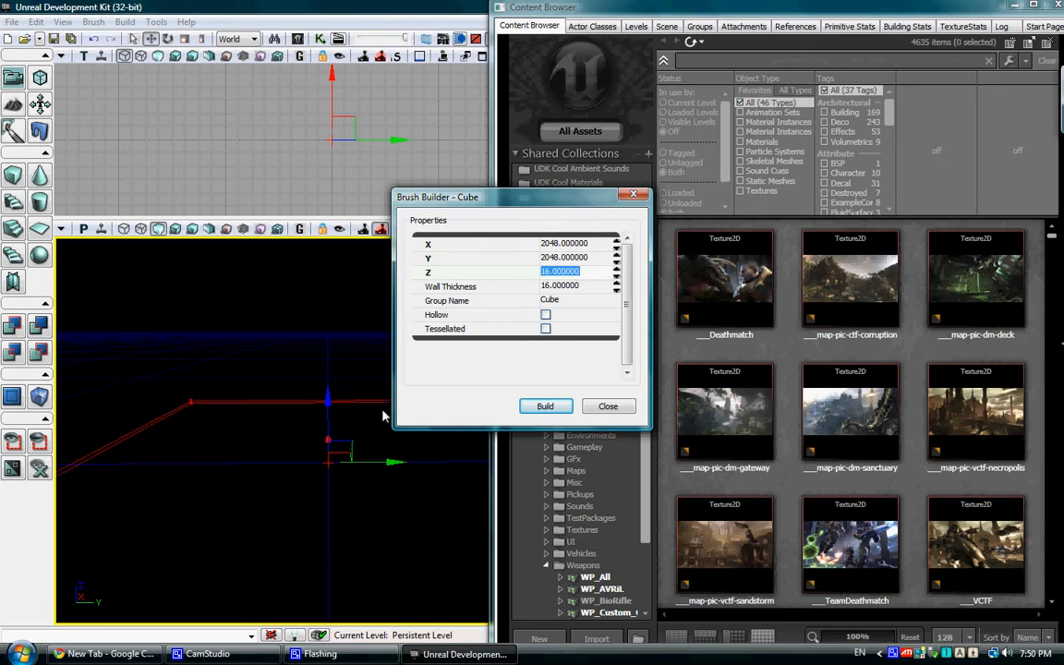
click(608, 409)
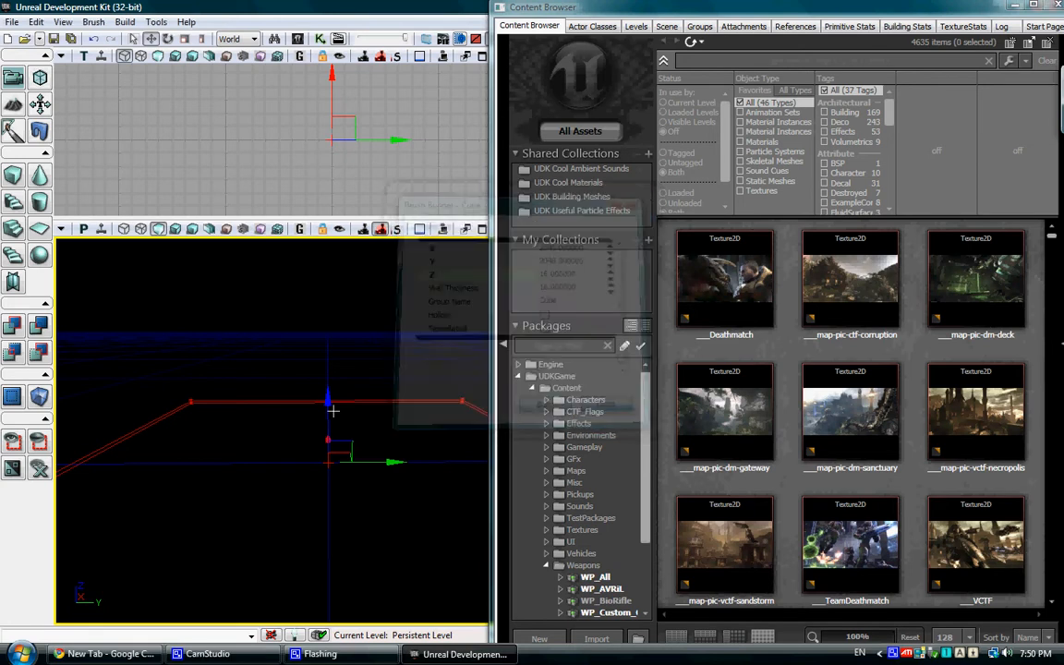
Uncover more of the perspective view and add the flat cube brush to the level as solid floor geometry
right_drag(284, 471, 229, 448)
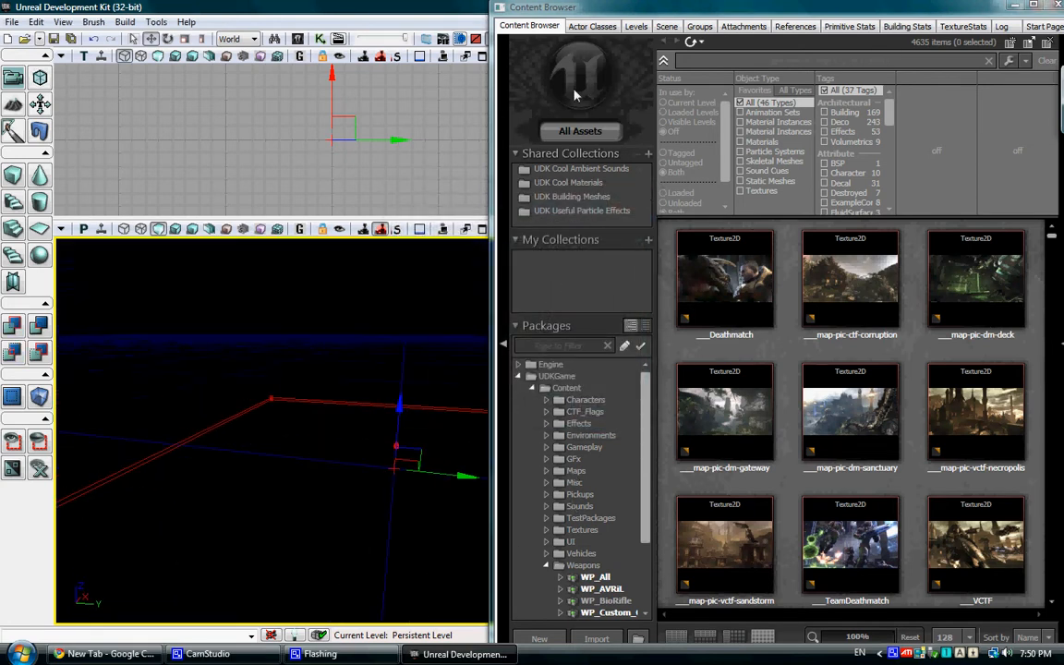
drag(605, 16, 778, 7)
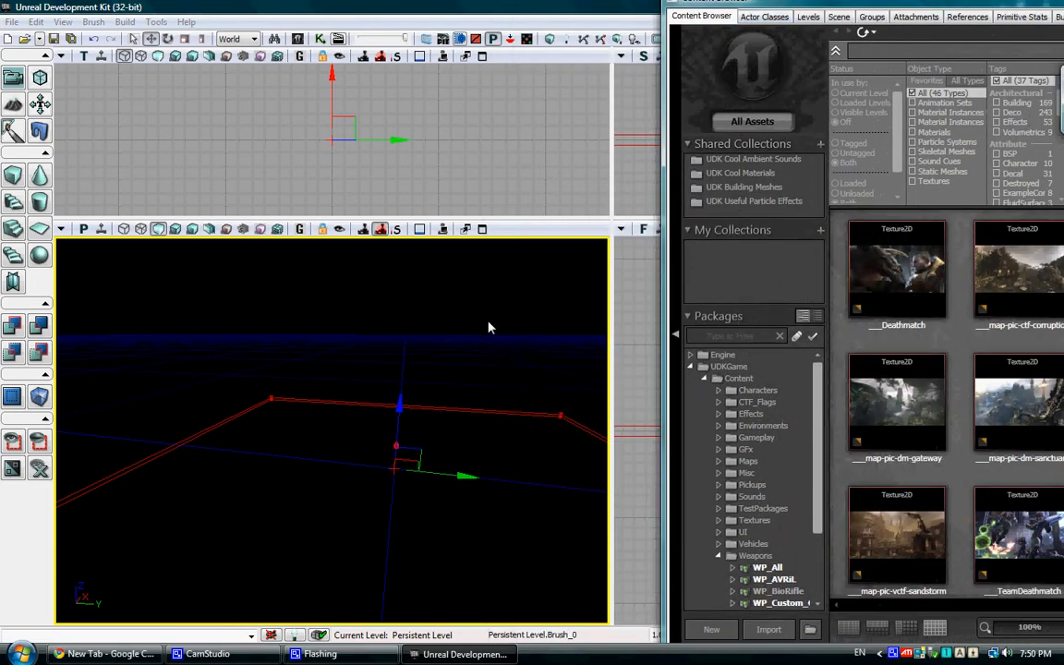
mouse_move(599, 453)
right_down()
mouse_move(480, 523)
mouse_move(321, 396)
mouse_move(498, 333)
mouse_move(591, 351)
mouse_move(411, 347)
right_up()
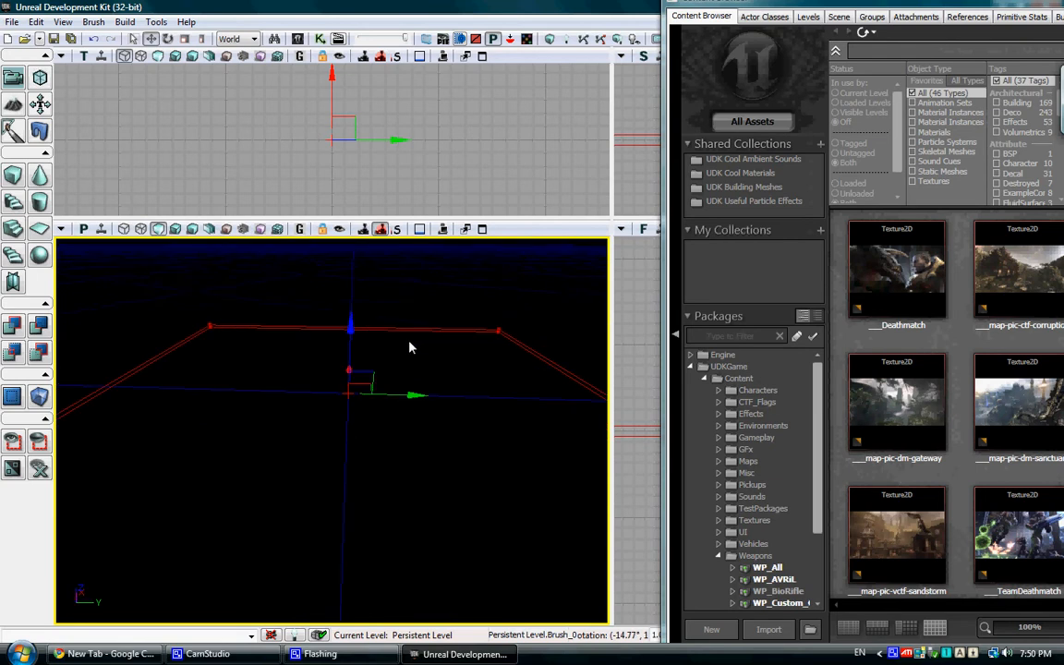
right_drag(484, 335, 509, 260)
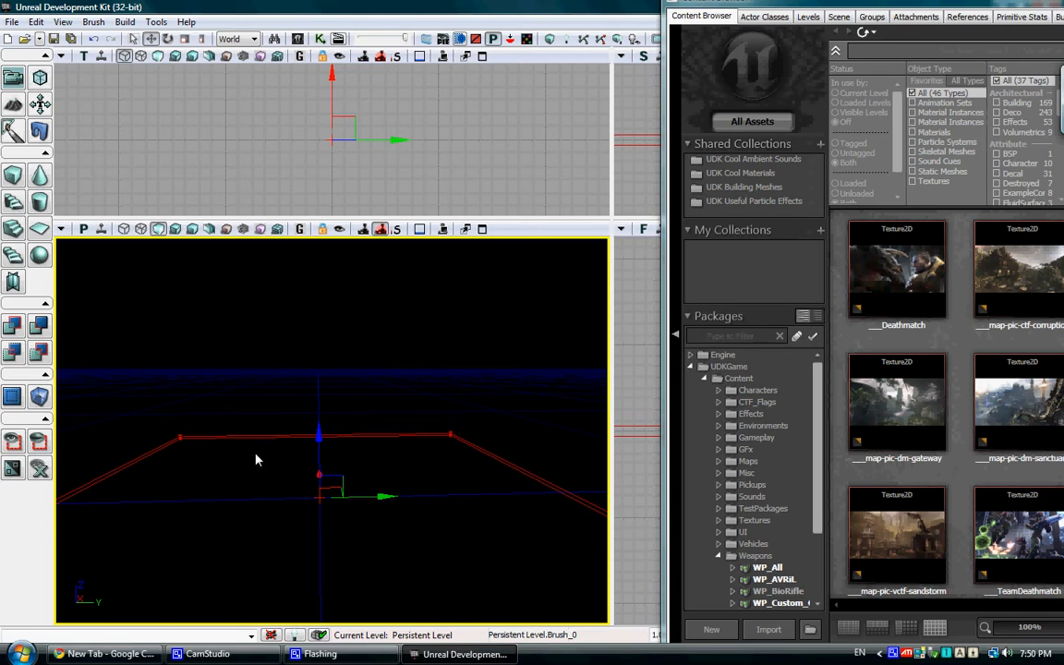
click(7, 329)
mouse_move(278, 467)
right_down()
mouse_move(231, 575)
mouse_move(279, 481)
right_up()
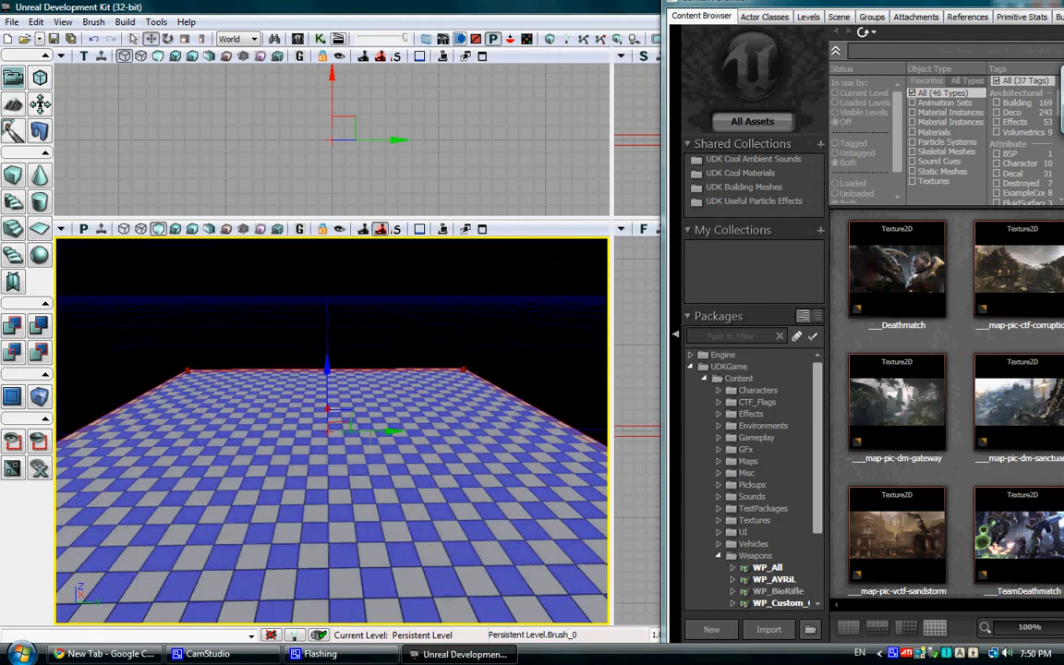
Apply the M_ASC_Floor_BSP_Tile01 material from the UDK Cool Materials collection to the floor's top surface
drag(915, 7, 845, 24)
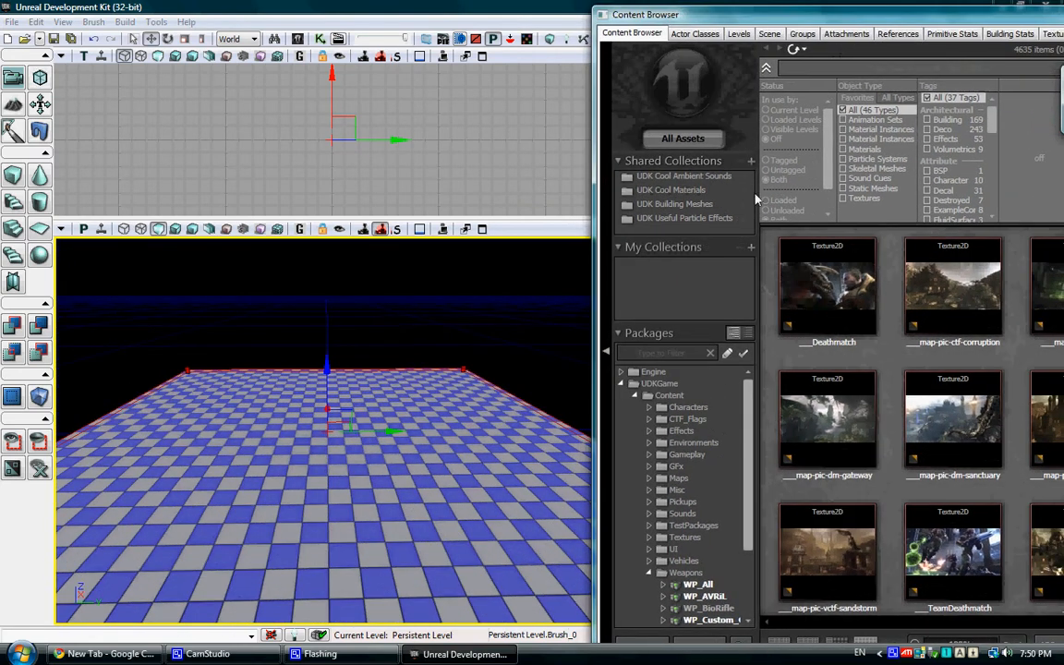
click(723, 196)
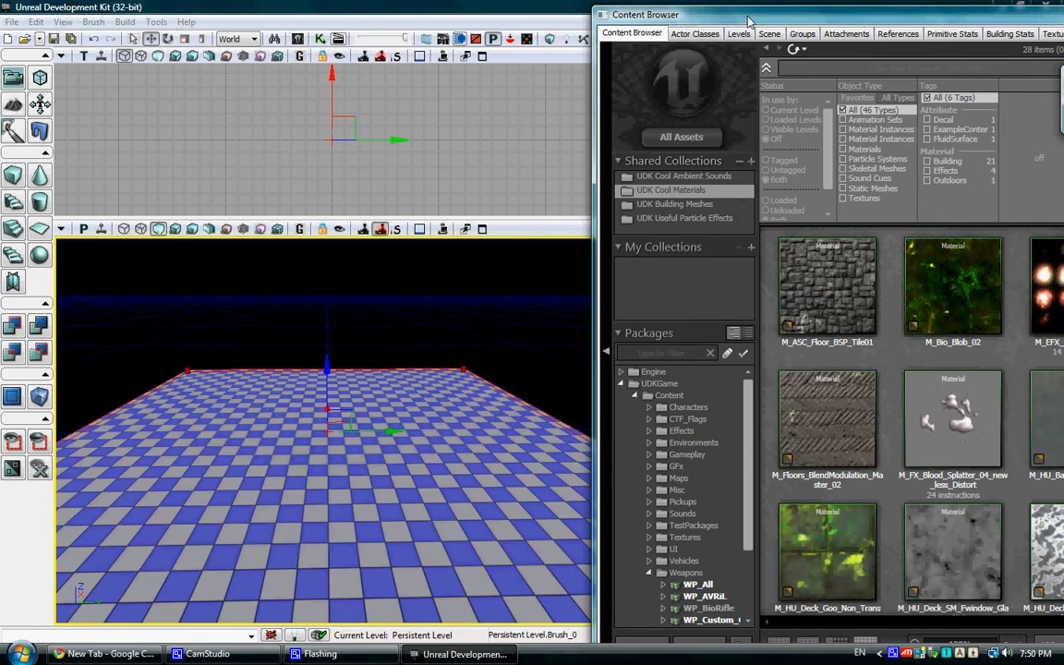
mouse_move(826, 257)
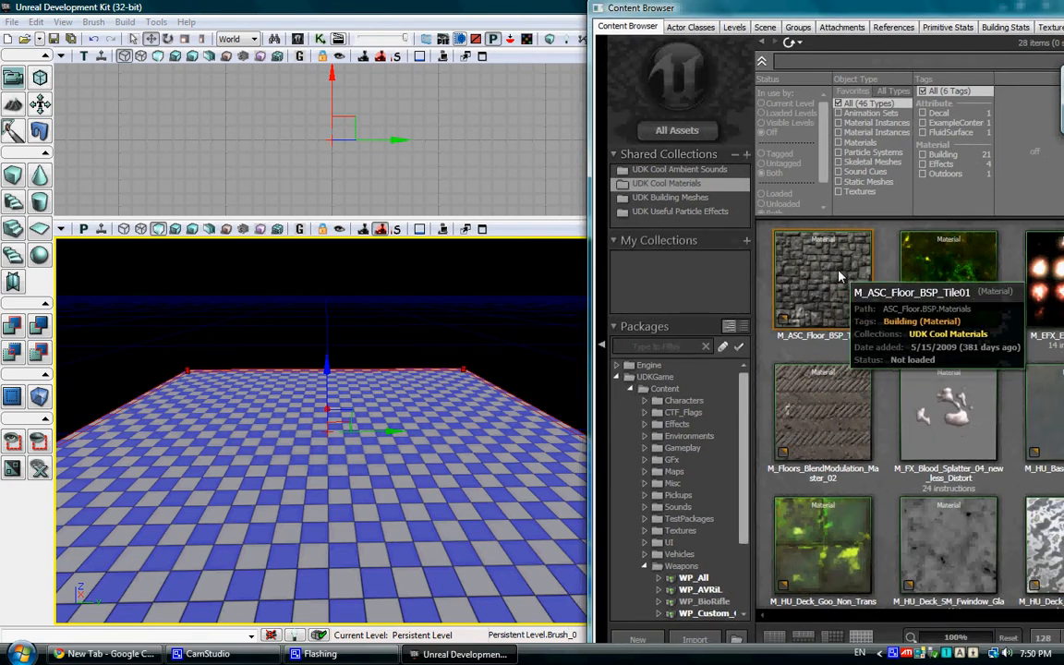
click(827, 256)
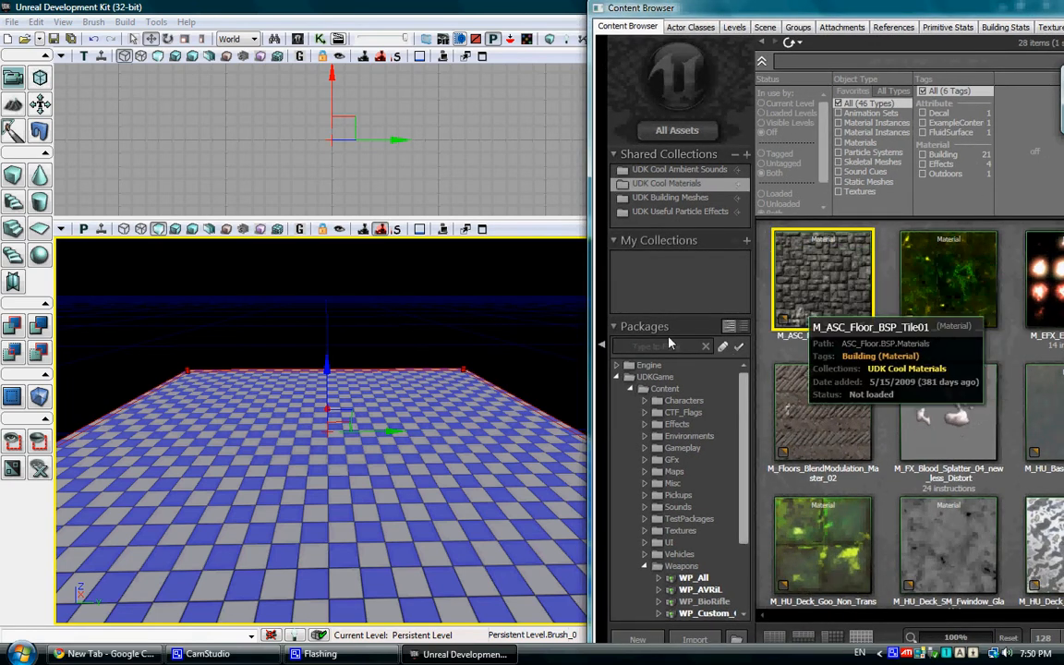
click(933, 286)
click(851, 258)
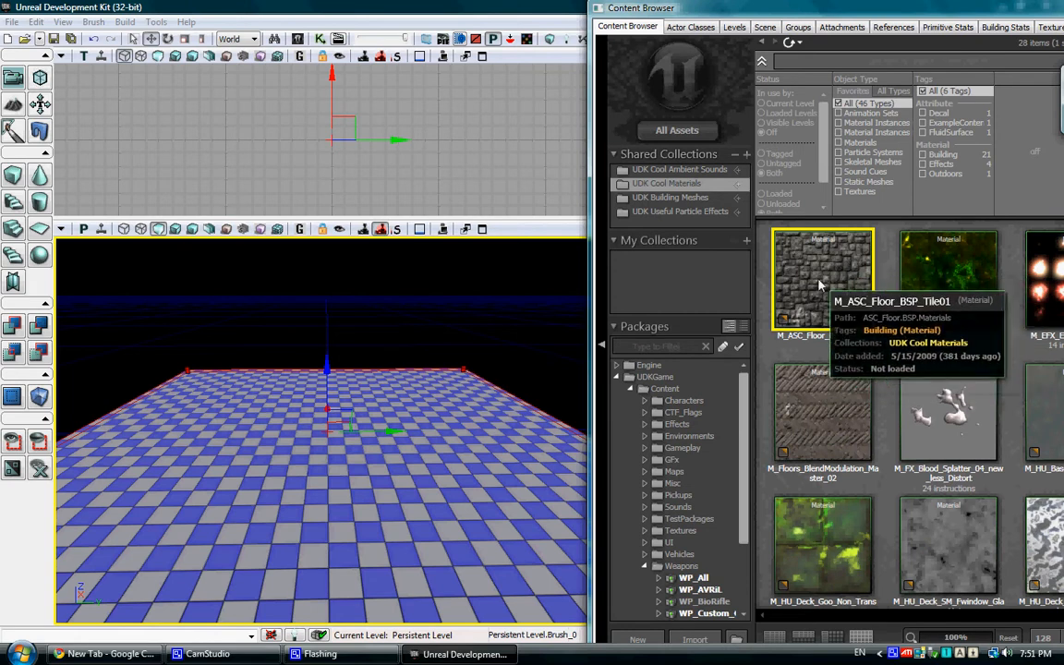
right_click(322, 435)
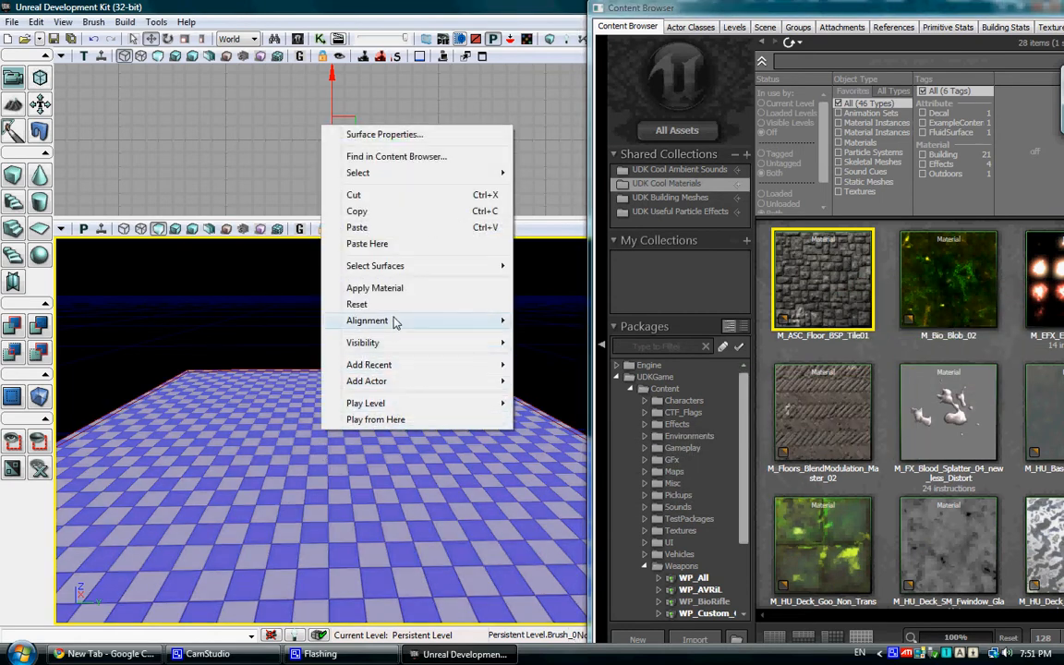
click(403, 288)
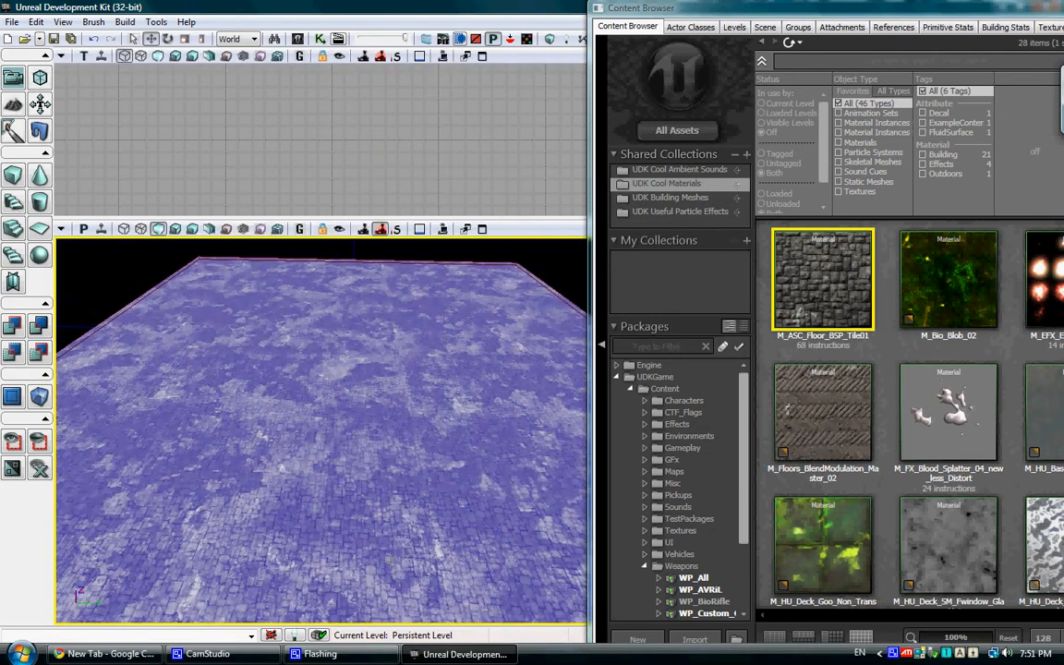
Examine the stone material on the floor from several angles with the surface deselected
right_drag(298, 451, 365, 330)
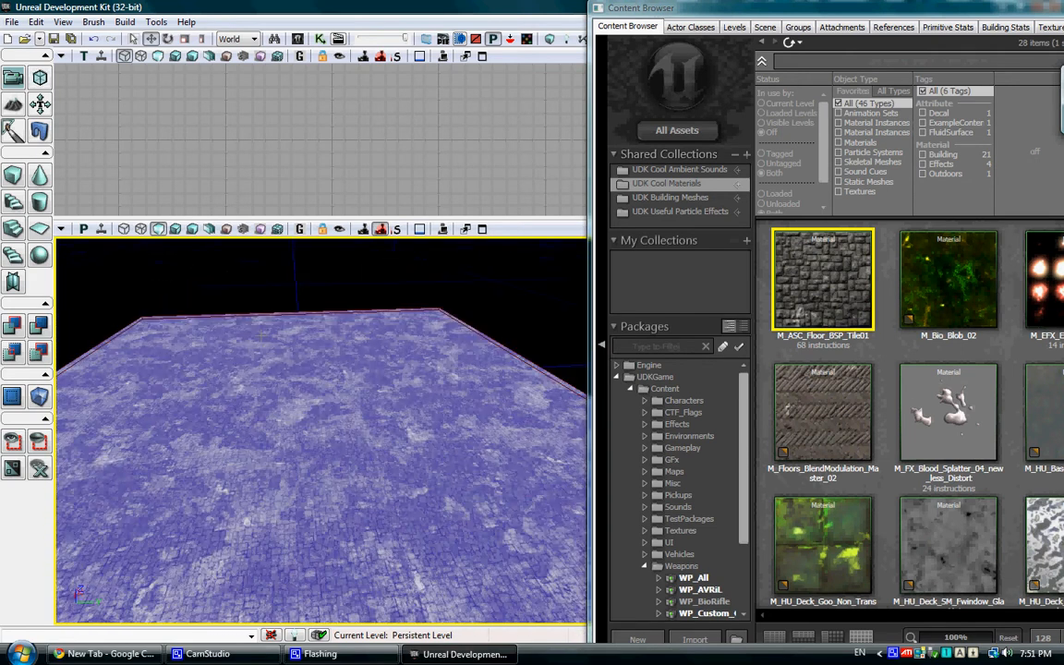
right_drag(167, 437, 74, 458)
right_drag(291, 296, 496, 319)
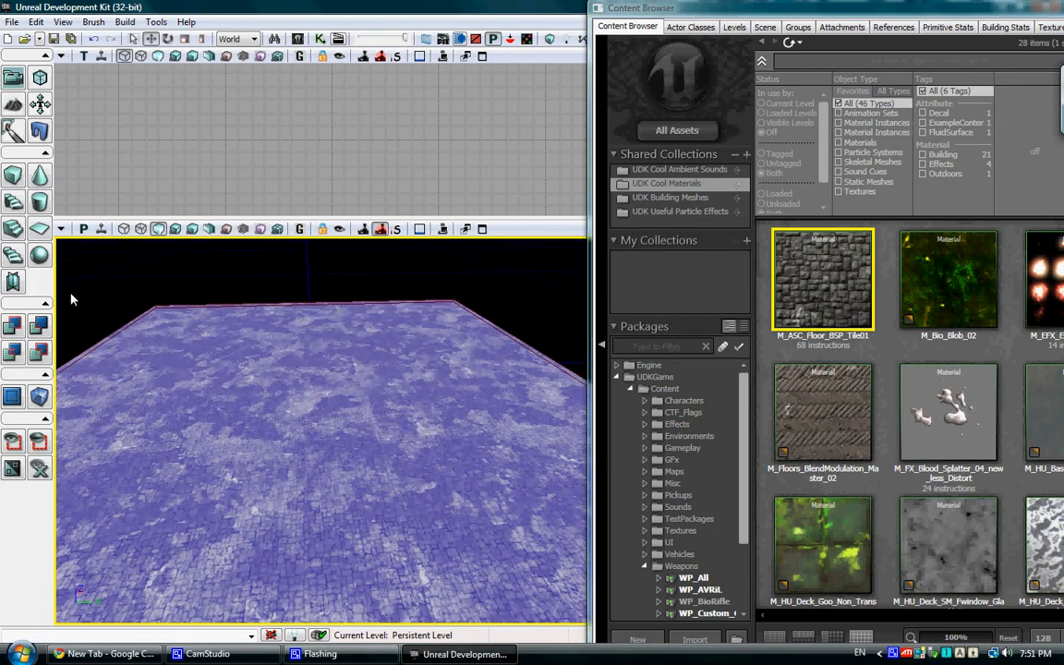
right_drag(425, 328, 390, 316)
click(396, 363)
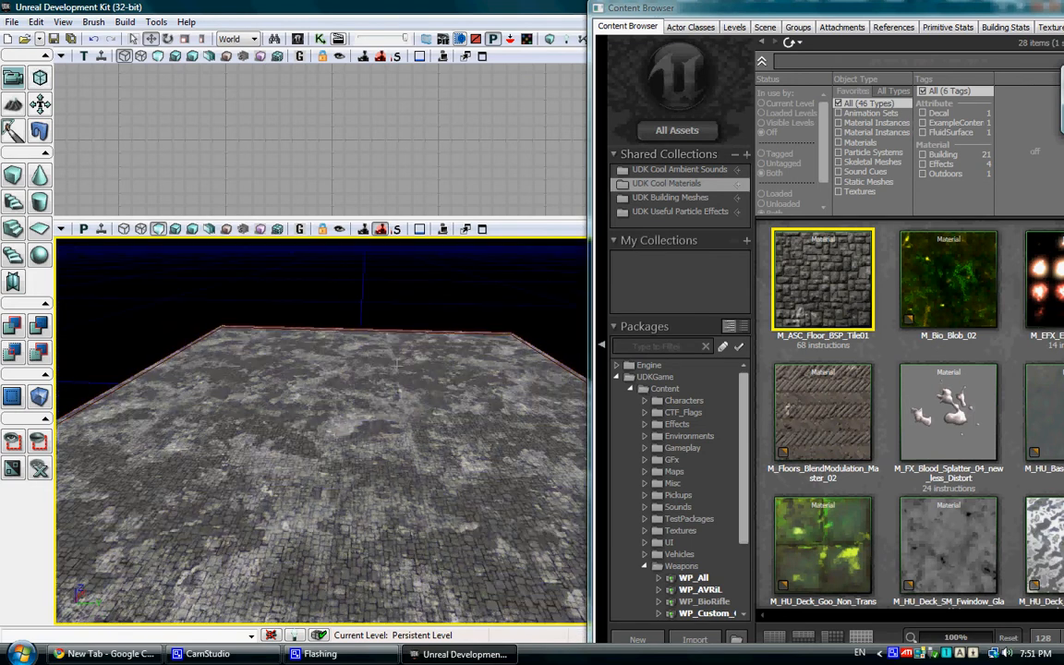
click(395, 363)
right_drag(395, 363, 382, 406)
Select the builder brush and shift it slightly along the Y axis
click(316, 314)
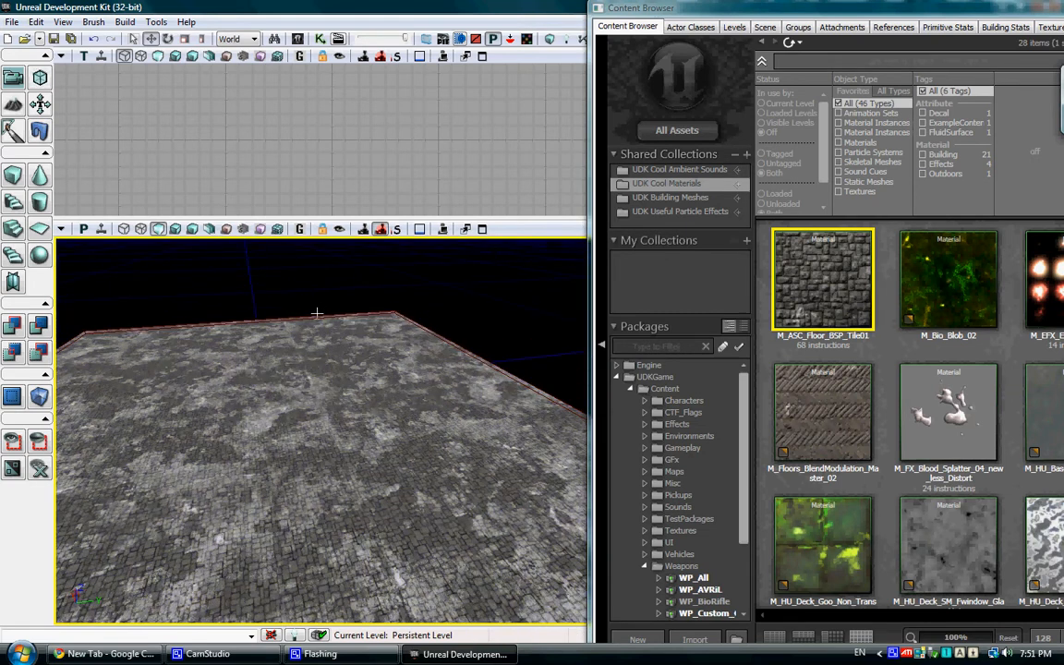
mouse_move(259, 320)
mouse_down()
mouse_move(252, 278)
mouse_move(240, 316)
mouse_move(233, 278)
mouse_move(242, 300)
mouse_up()
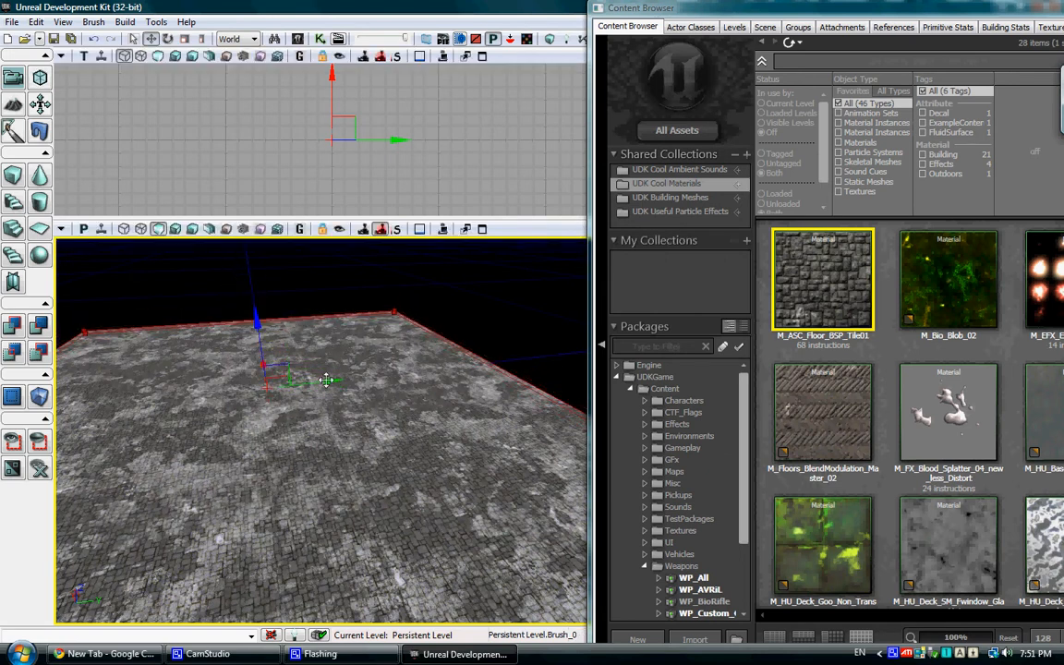
drag(298, 377, 282, 379)
mouse_move(361, 322)
right_down()
mouse_move(282, 328)
mouse_move(328, 322)
right_up()
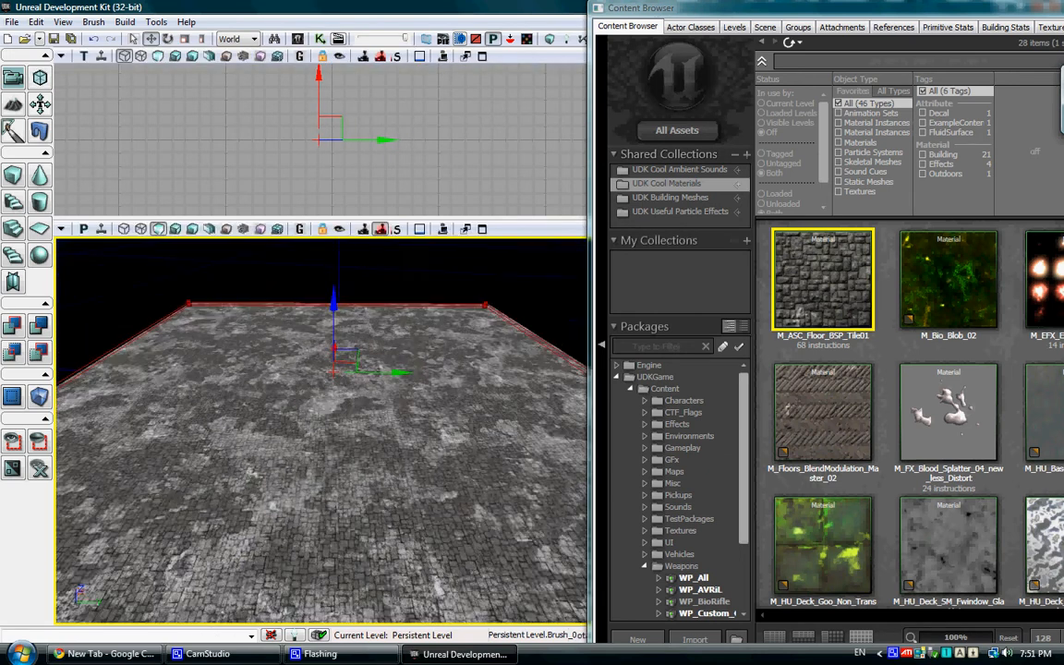
Select the floor's top surface and look over the commands available for it
click(323, 351)
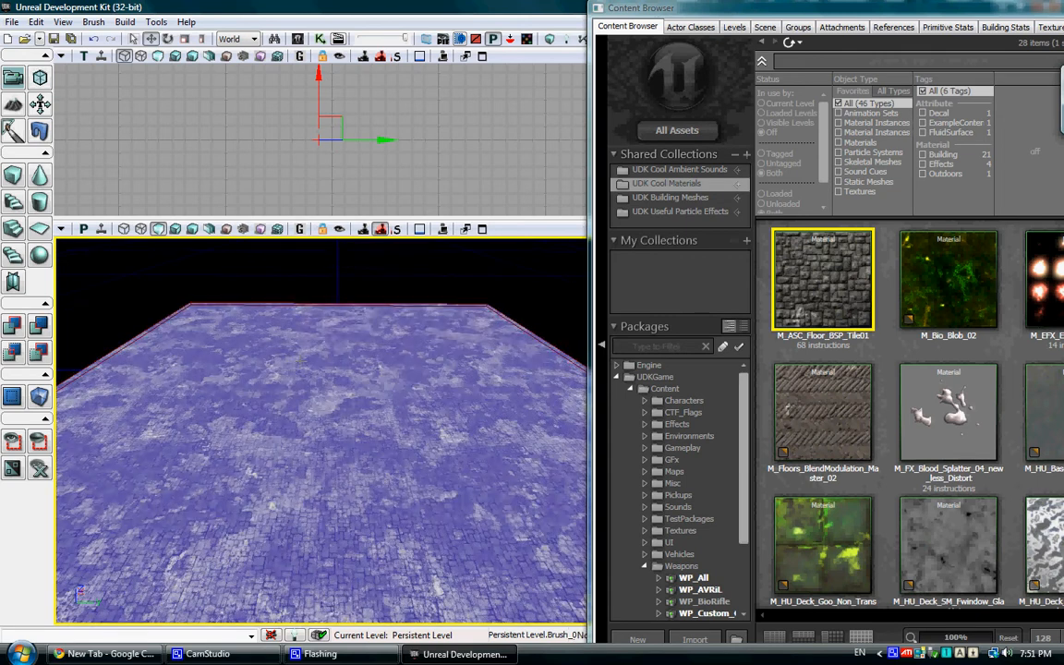
right_click(323, 349)
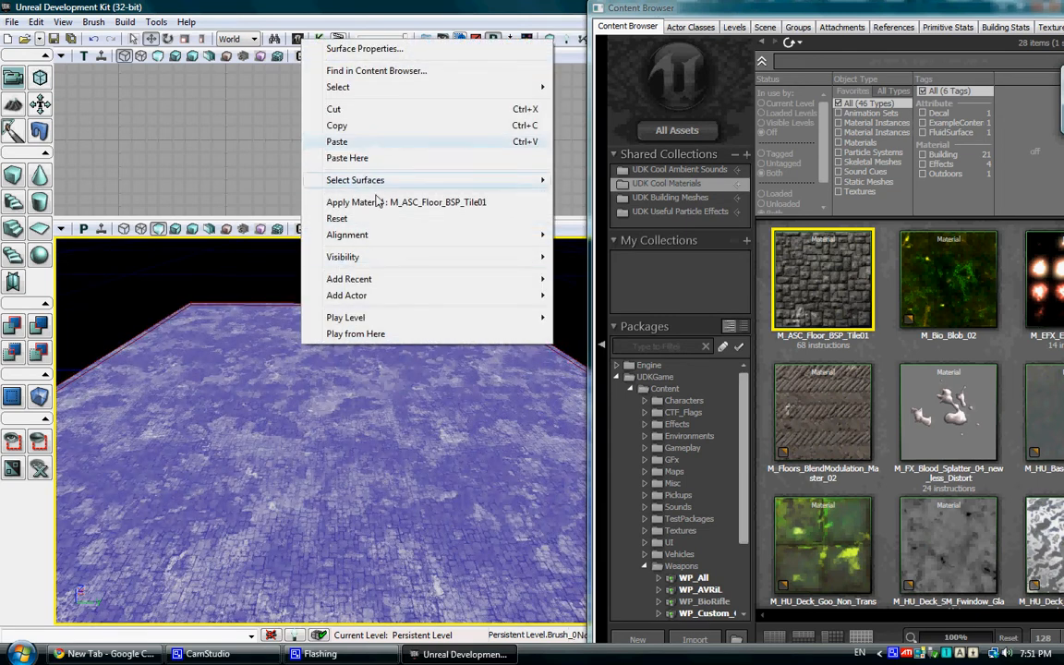
click(387, 108)
right_drag(361, 304, 397, 287)
right_click(268, 381)
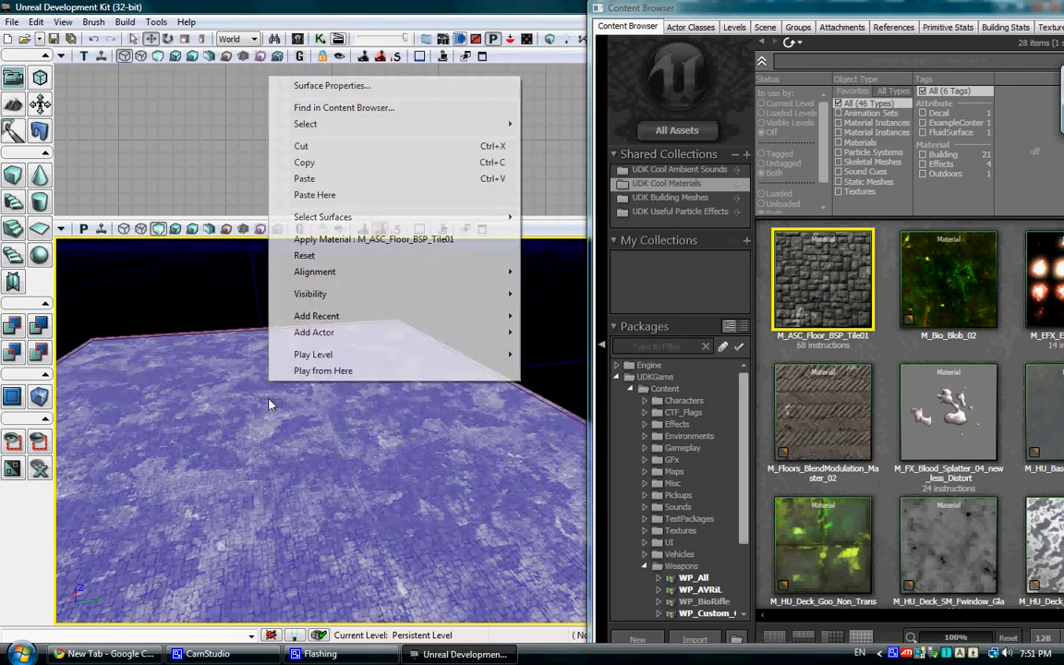
click(400, 6)
right_drag(275, 372, 340, 366)
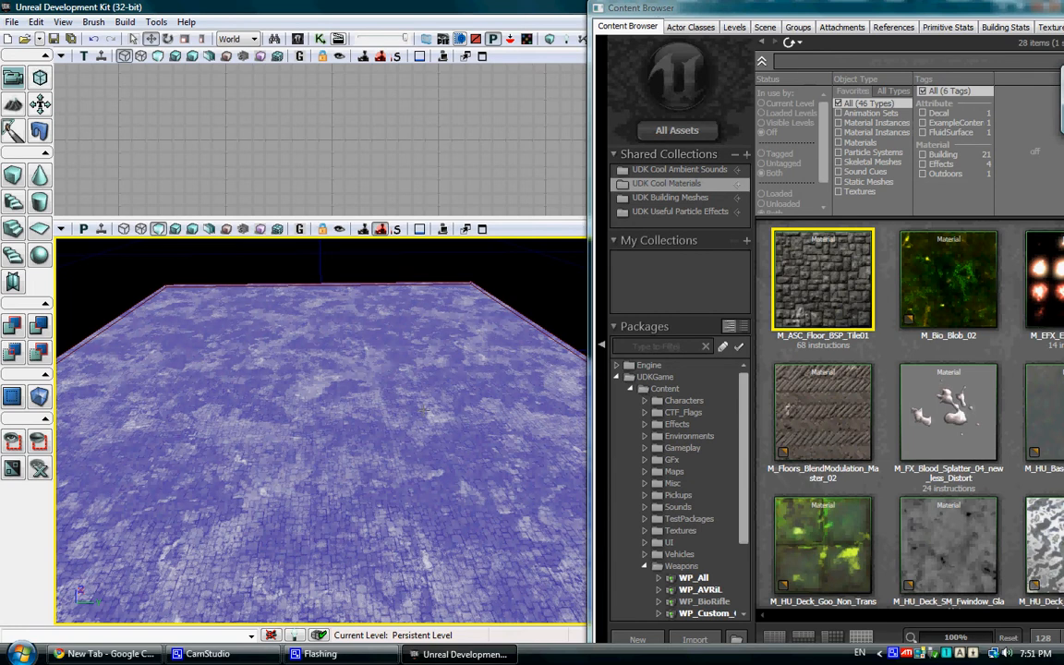
Play-test the level from a point on the unlit floor, firing the weapon and looking around, and end the session
right_drag(443, 358, 353, 383)
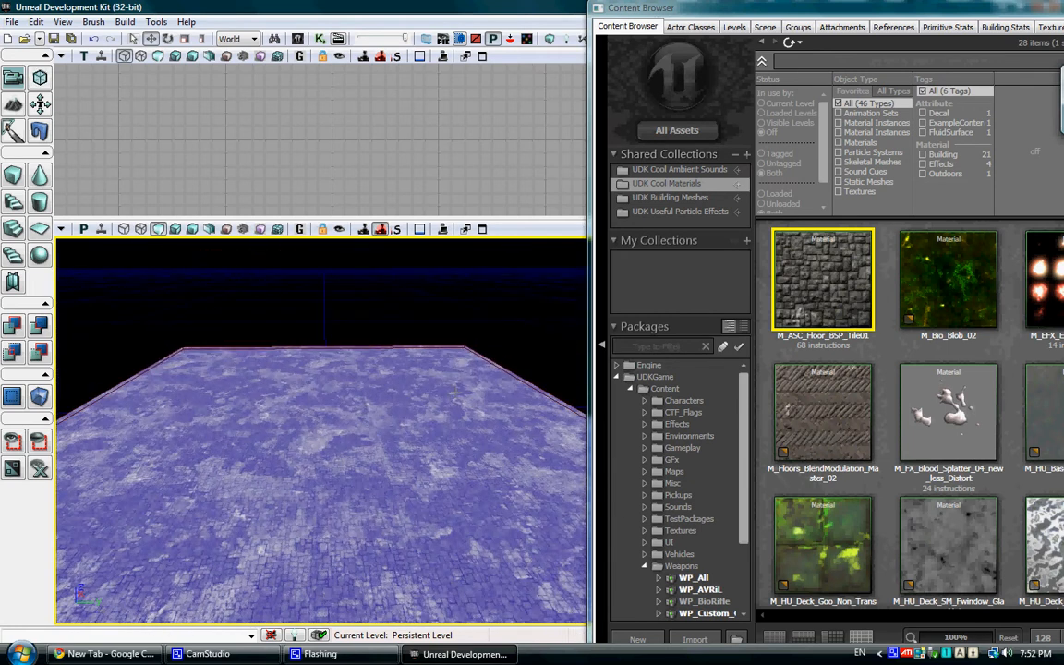
right_click(325, 452)
right_click(282, 428)
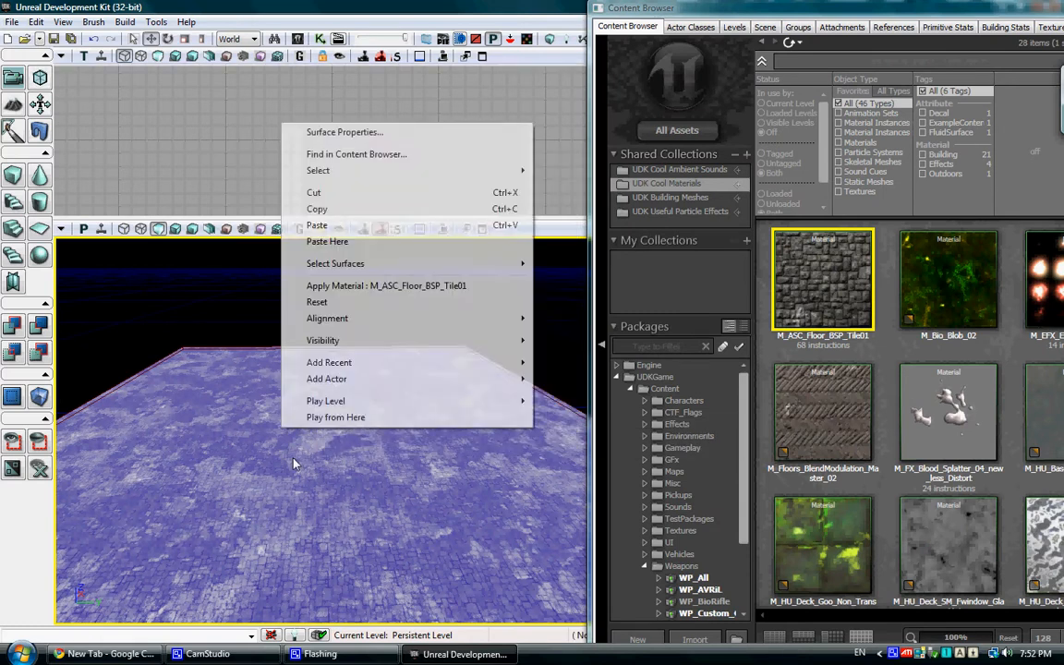
click(332, 416)
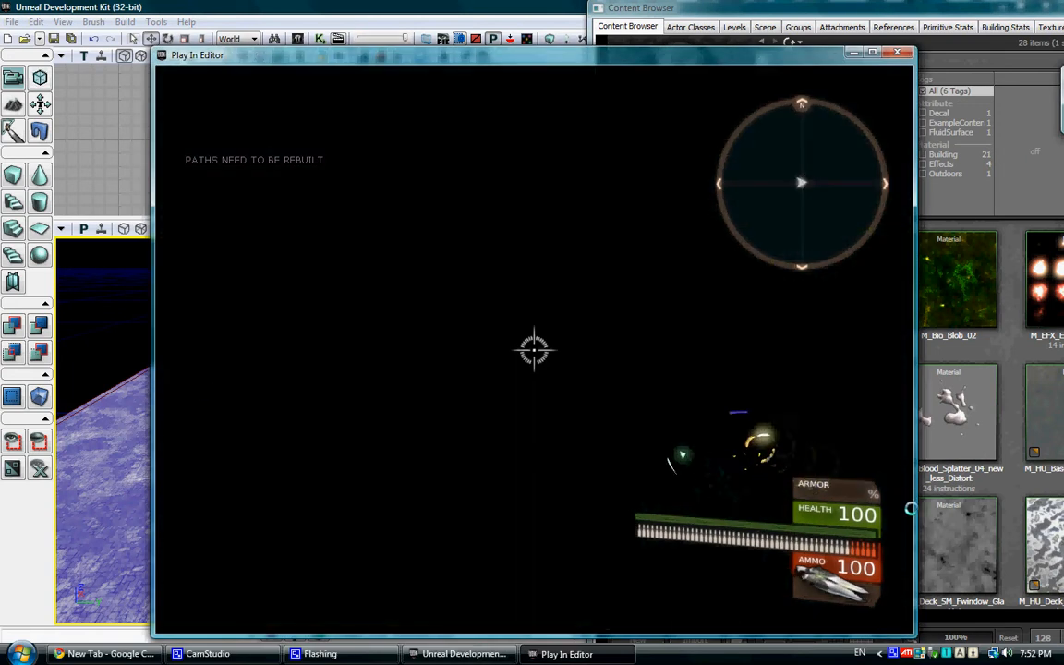
click(533, 349)
click(534, 349)
click(534, 349)
click(902, 628)
click(903, 625)
click(903, 625)
right_click(904, 626)
right_drag(904, 625, 909, 554)
right_drag(907, 503, 909, 582)
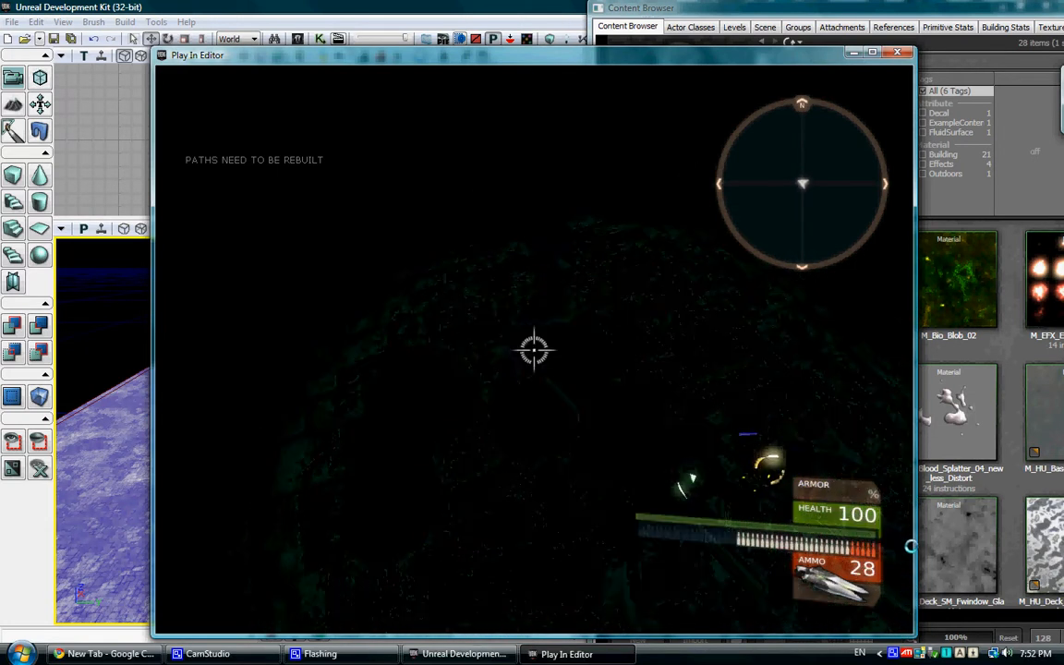
key(Escape)
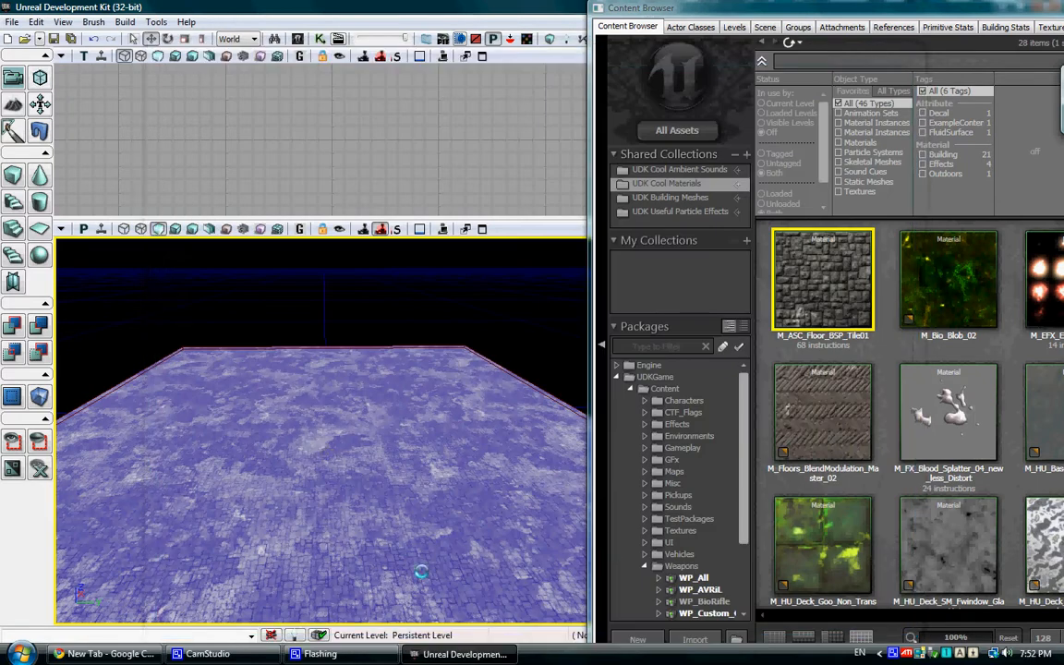
Look over the light classes among the actor classes and add a point light above the floor
click(694, 27)
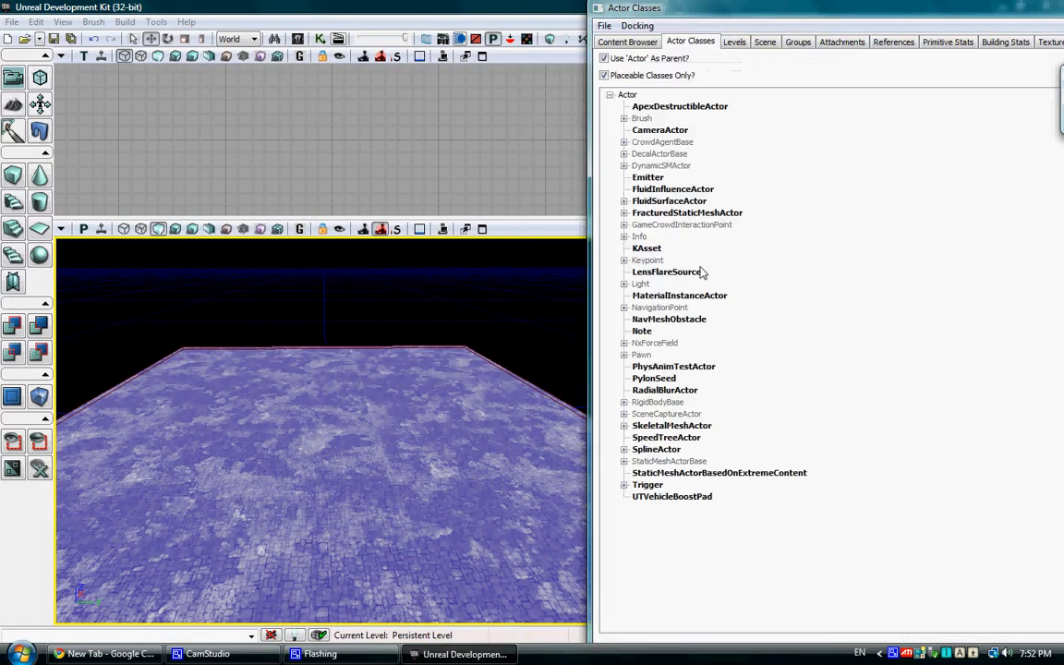
click(623, 284)
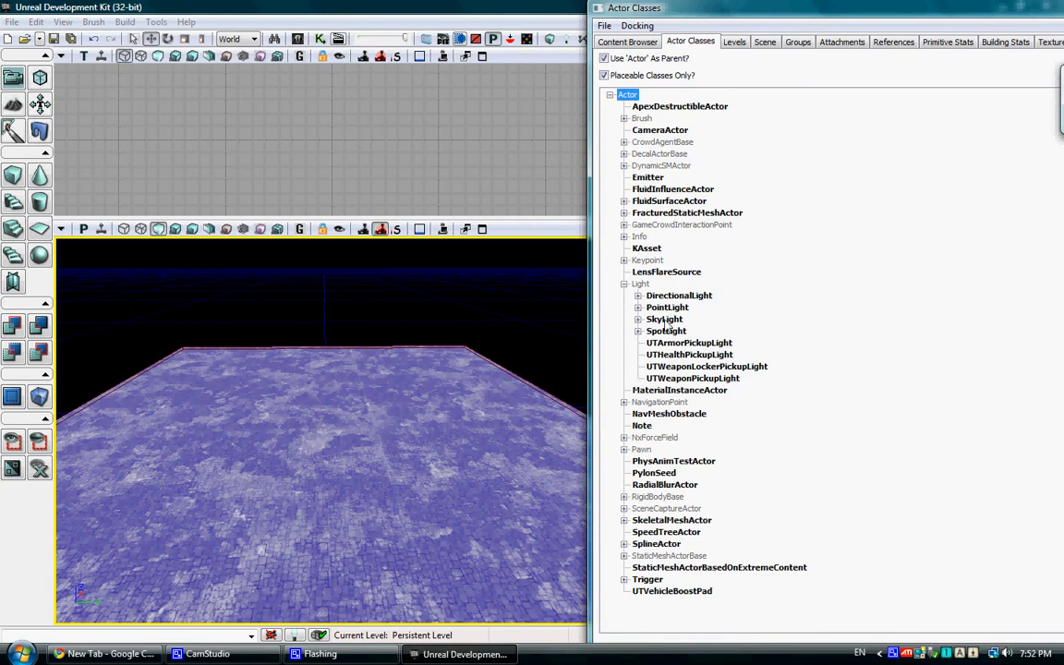
click(624, 284)
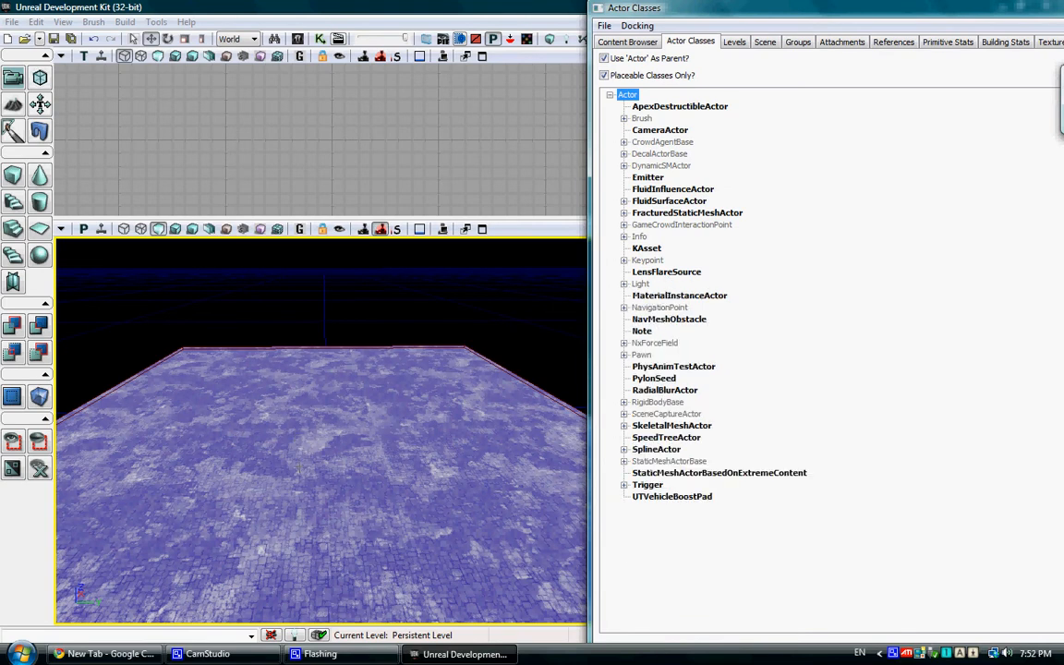
right_click(301, 451)
mouse_move(393, 404)
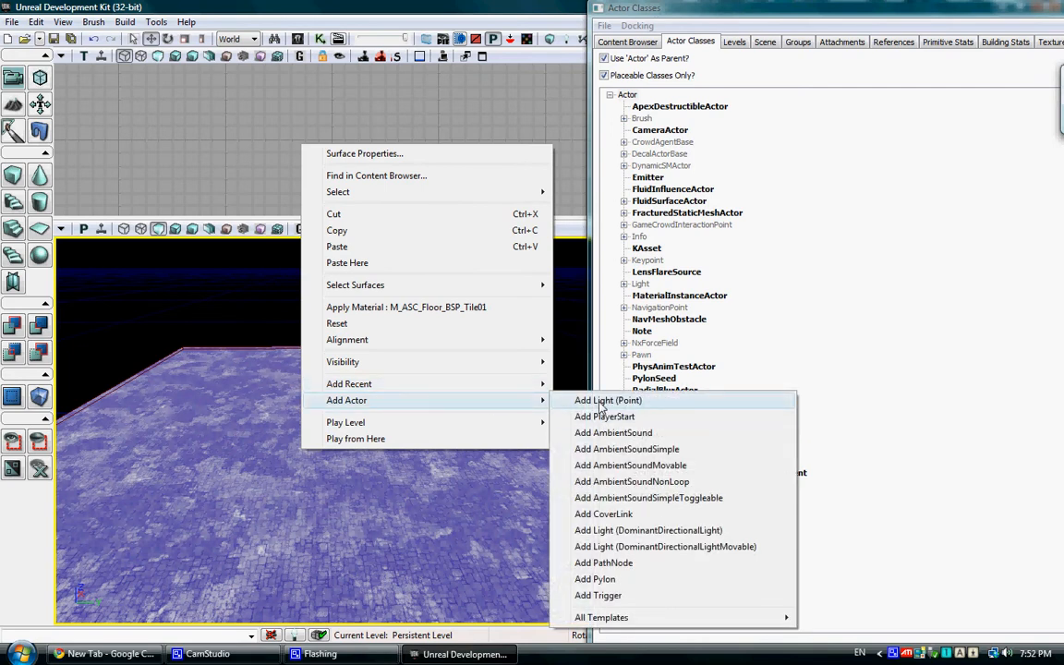
click(601, 402)
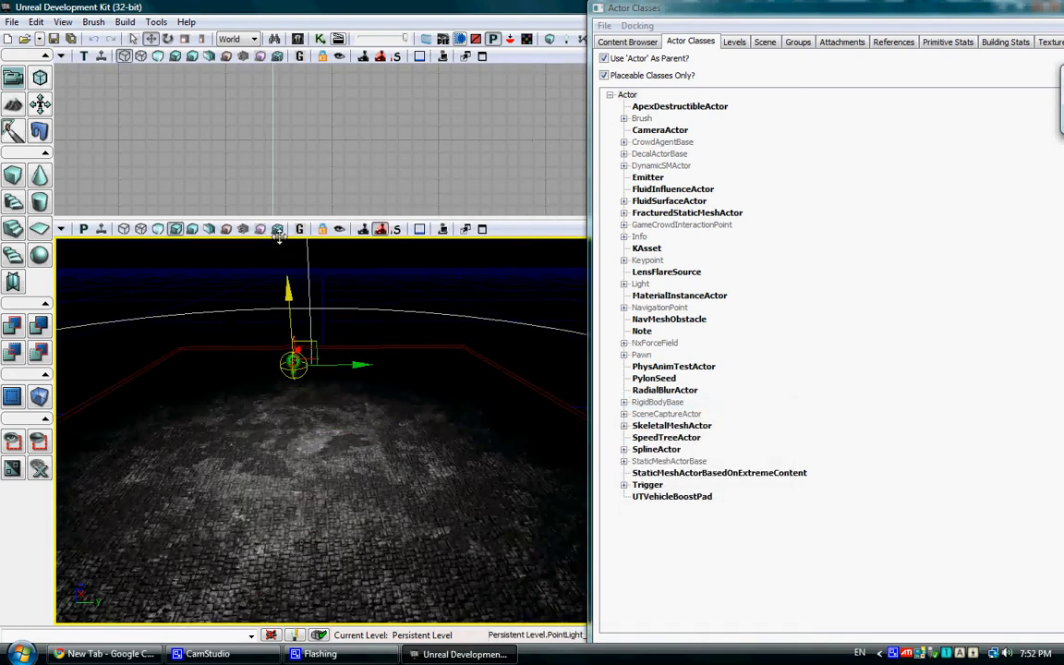
Adjust the point light's height above the floor and shift it slightly along the Y axis
drag(274, 424, 296, 358)
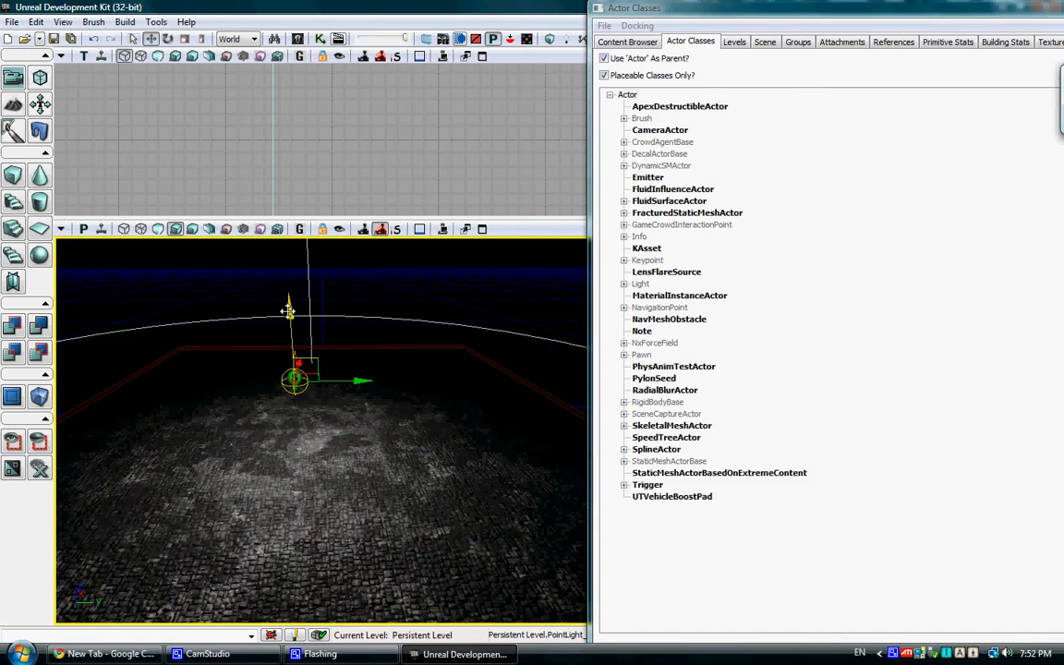
drag(287, 312, 311, 327)
drag(355, 359, 341, 353)
Rotate the point light slightly about its vertical axis
key(space)
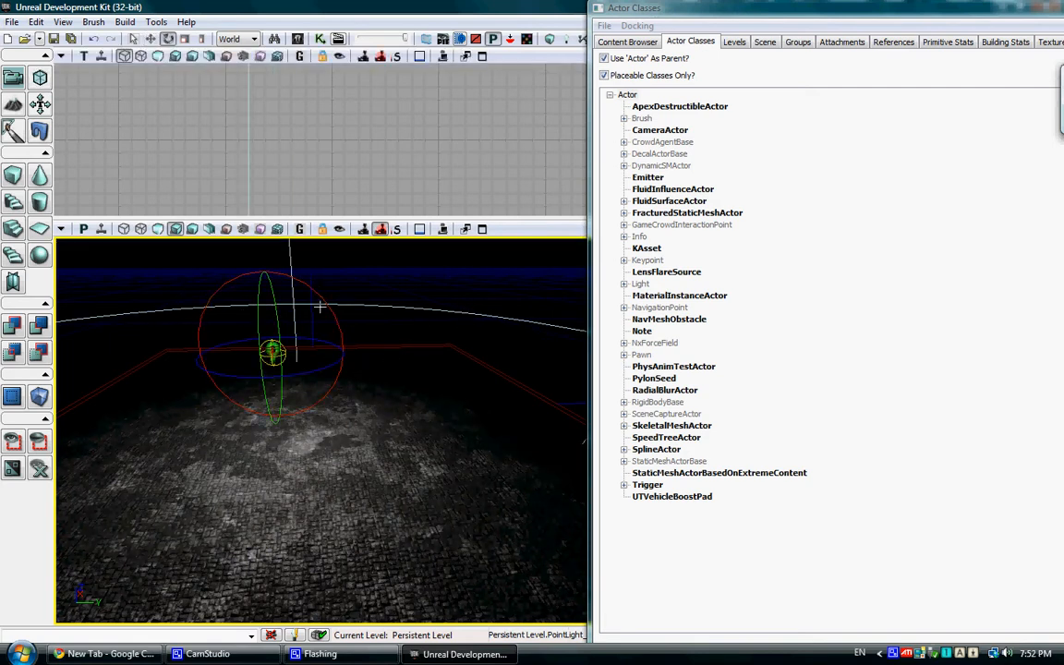
right_drag(427, 372, 407, 360)
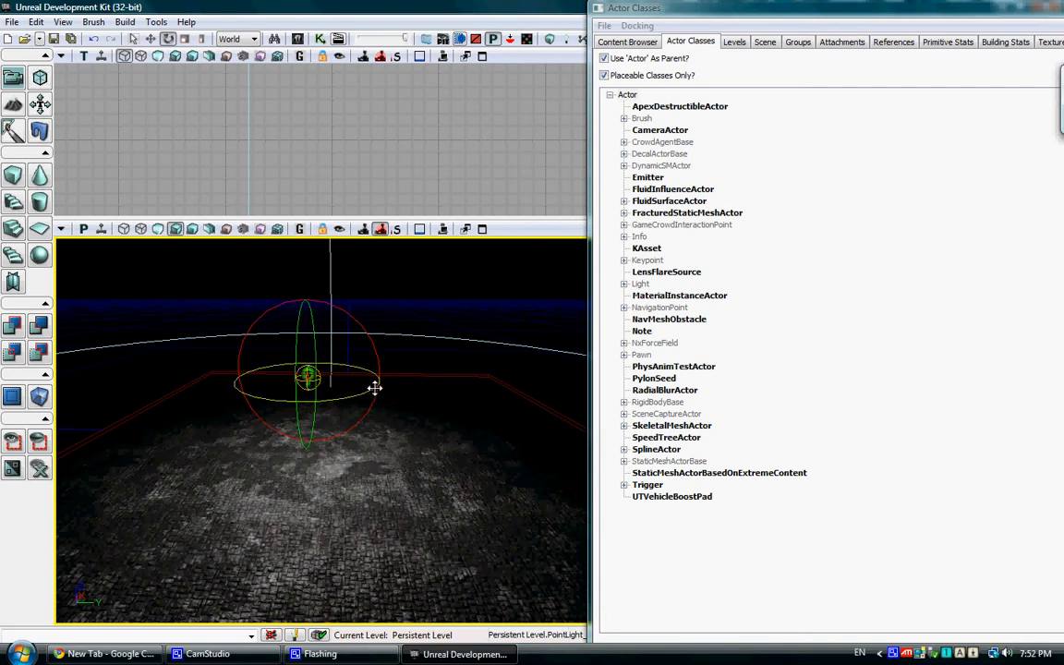
mouse_move(380, 387)
mouse_down()
mouse_move(346, 412)
mouse_move(468, 411)
mouse_move(464, 398)
mouse_move(346, 394)
mouse_move(439, 396)
mouse_move(383, 386)
mouse_up()
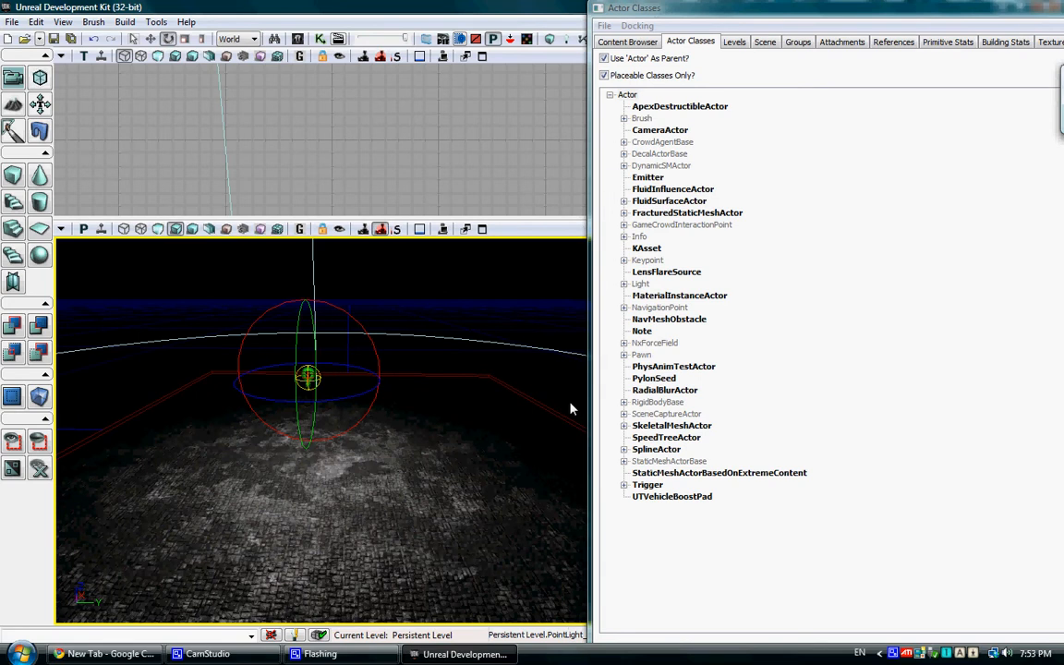
right_drag(529, 425, 457, 415)
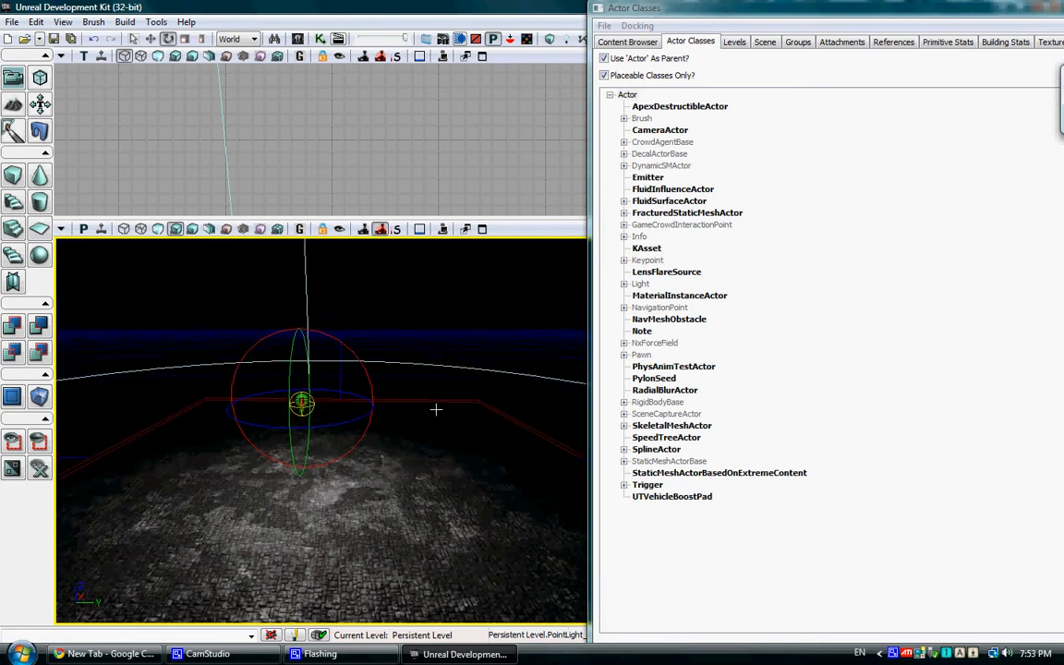
Try scaling the point light in scaling mode and clear the selection
key(space)
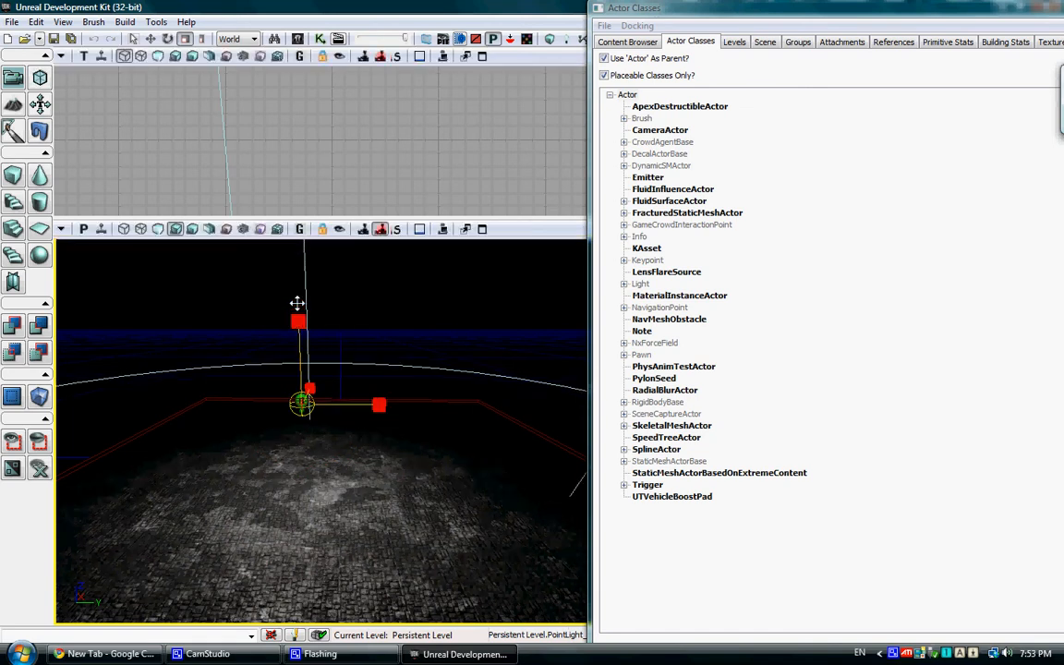
drag(327, 397, 385, 386)
click(452, 488)
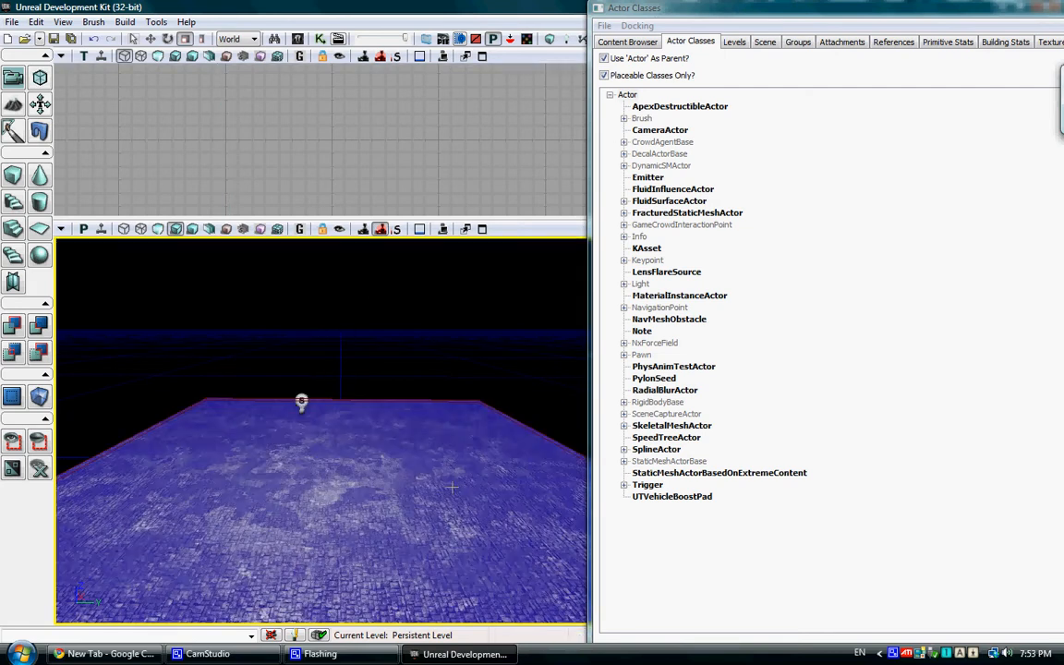
click(359, 399)
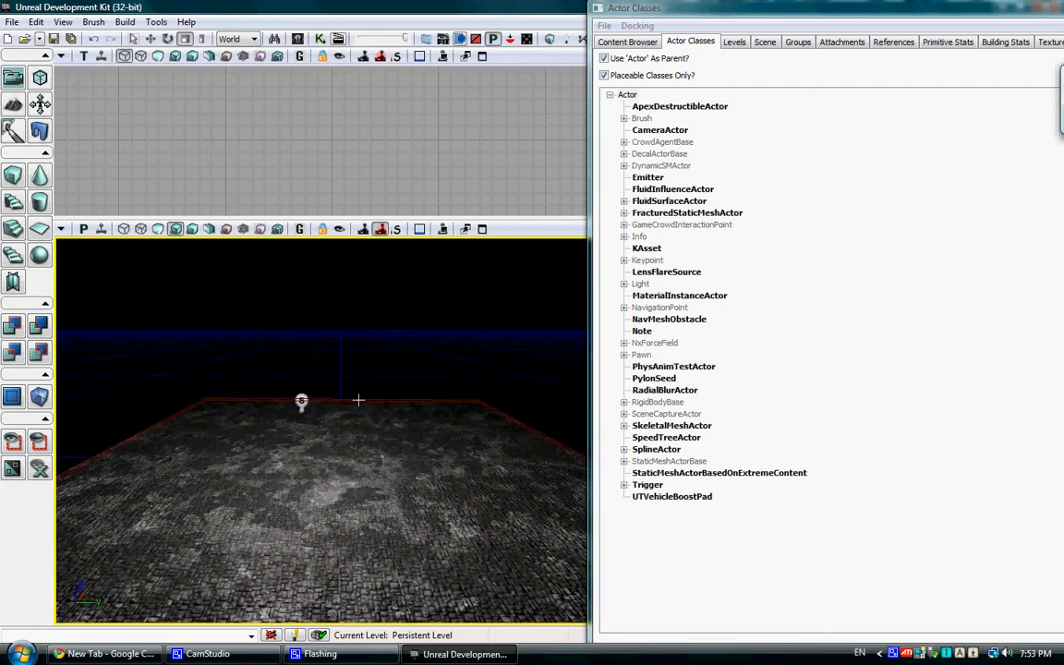
Build the map with its lighting and close the Swarm Agent, map check and lighting build information windows
click(124, 22)
click(151, 127)
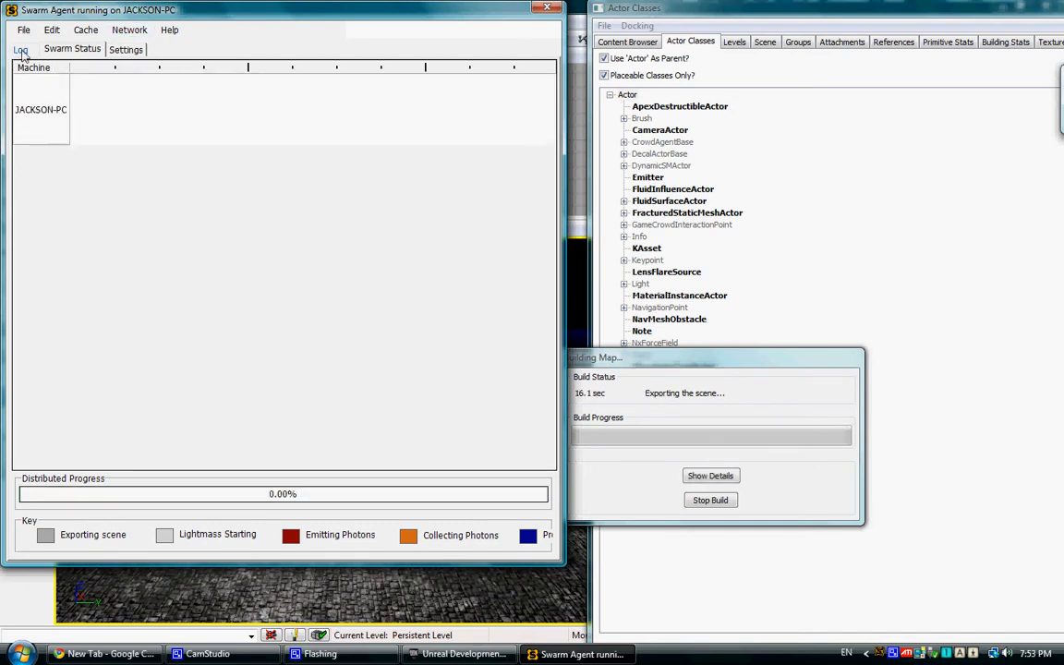
click(131, 31)
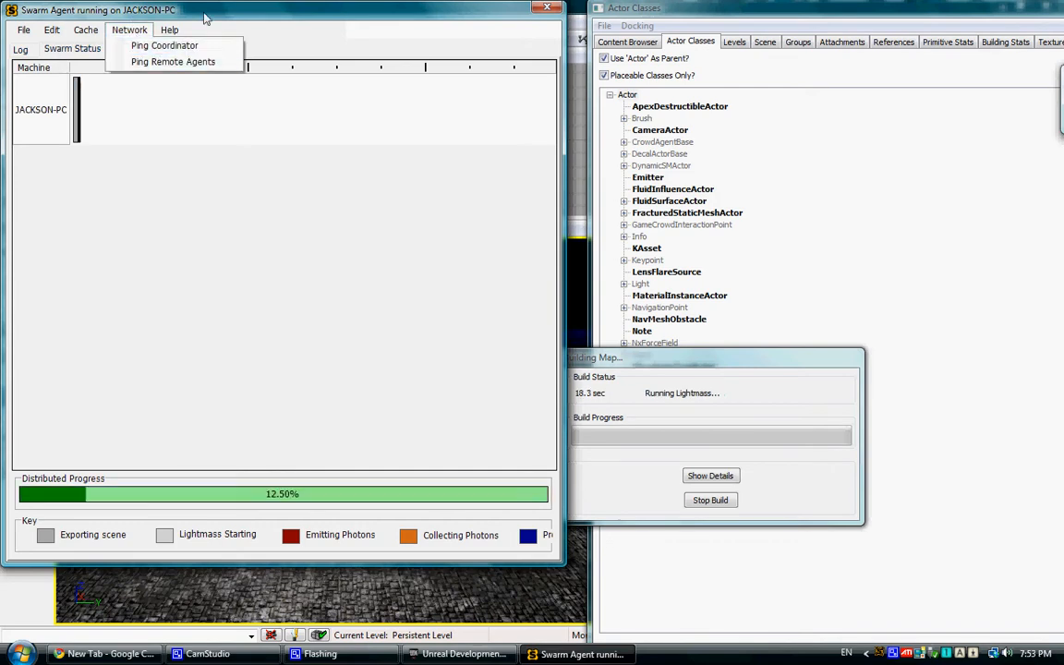
click(184, 5)
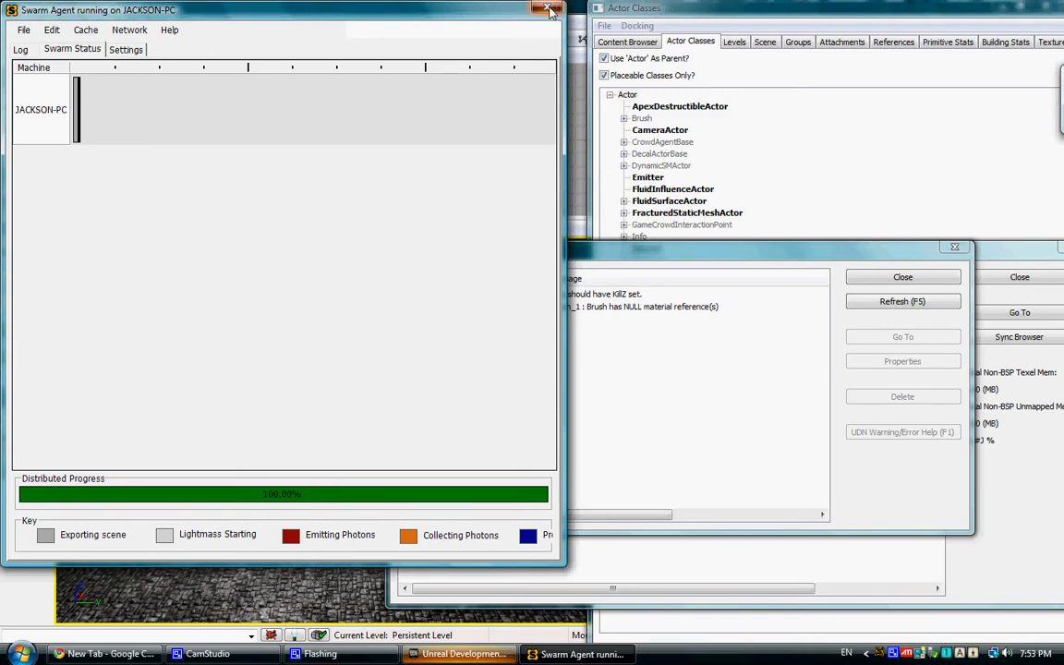
click(548, 8)
click(903, 277)
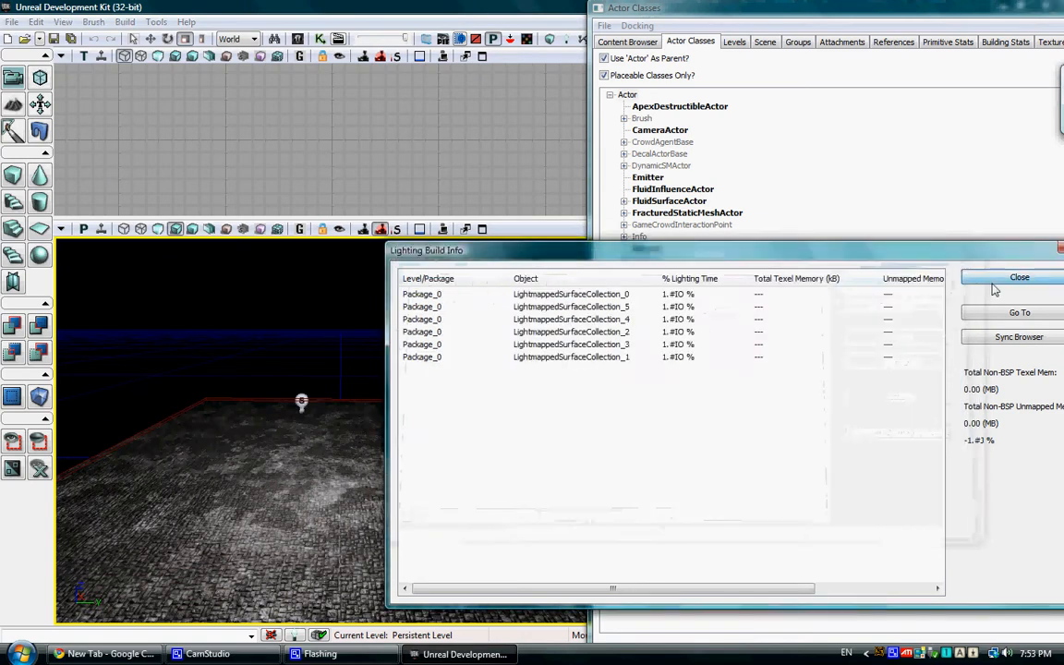
click(1020, 277)
Play-test the lit level from a point on the floor, walking around and firing the weapon, and end the session
right_drag(473, 441, 236, 478)
right_drag(472, 494, 498, 459)
click(291, 403)
right_click(292, 403)
click(347, 378)
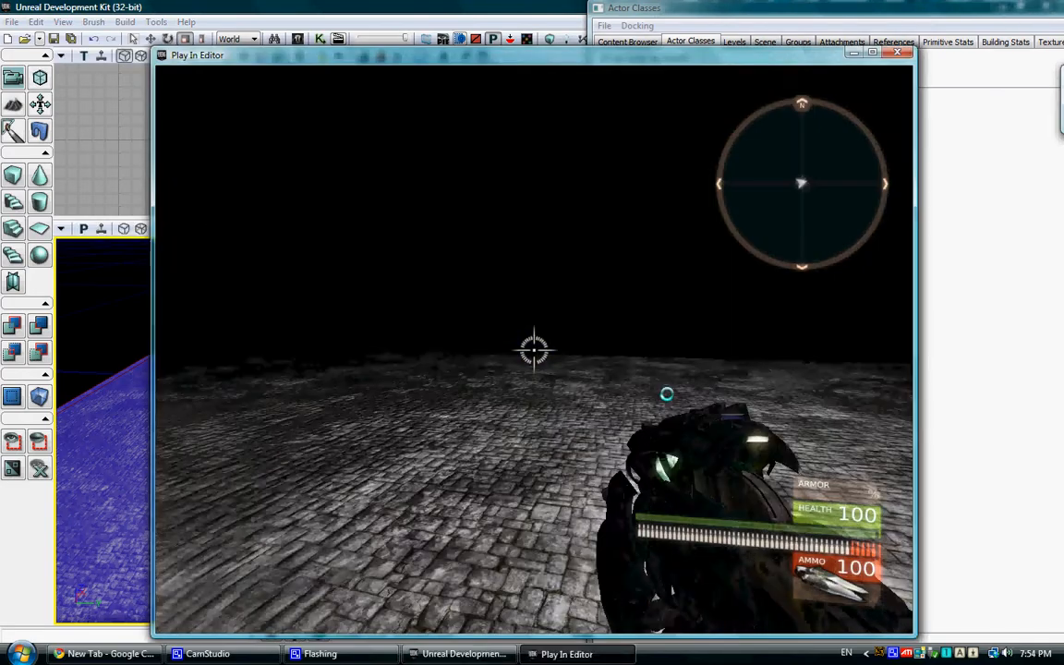
click(667, 366)
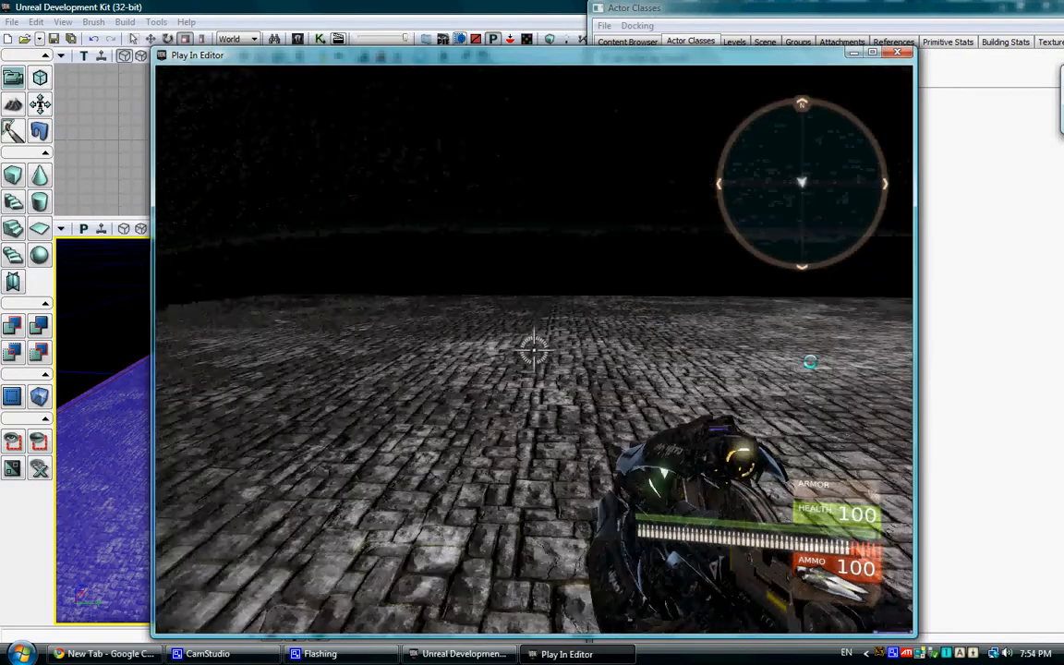
click(826, 333)
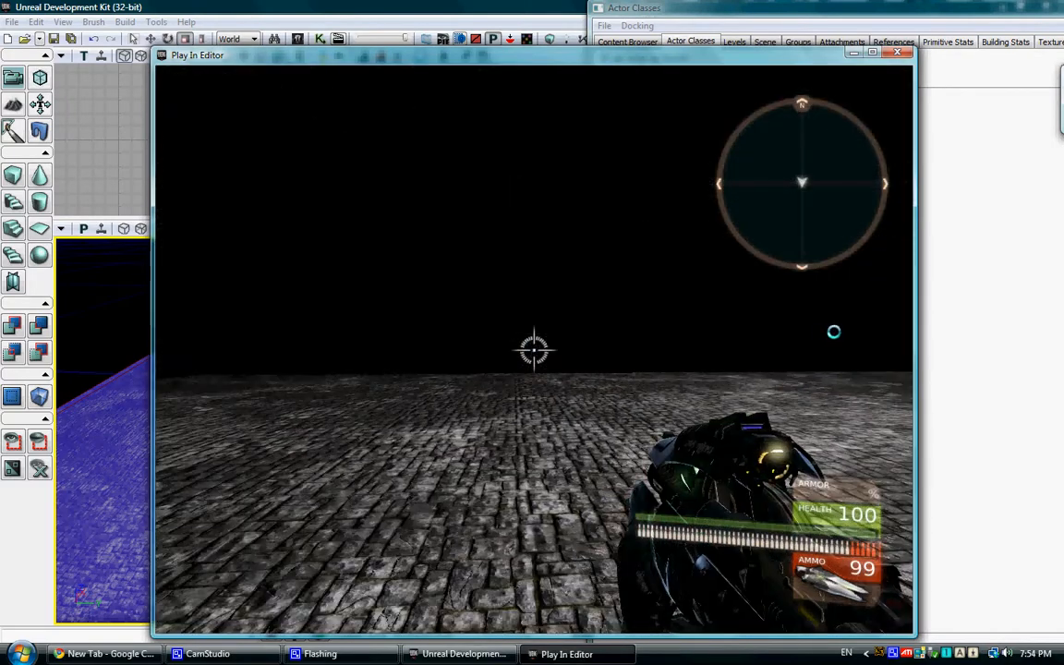
scroll(833, 333, down, 1)
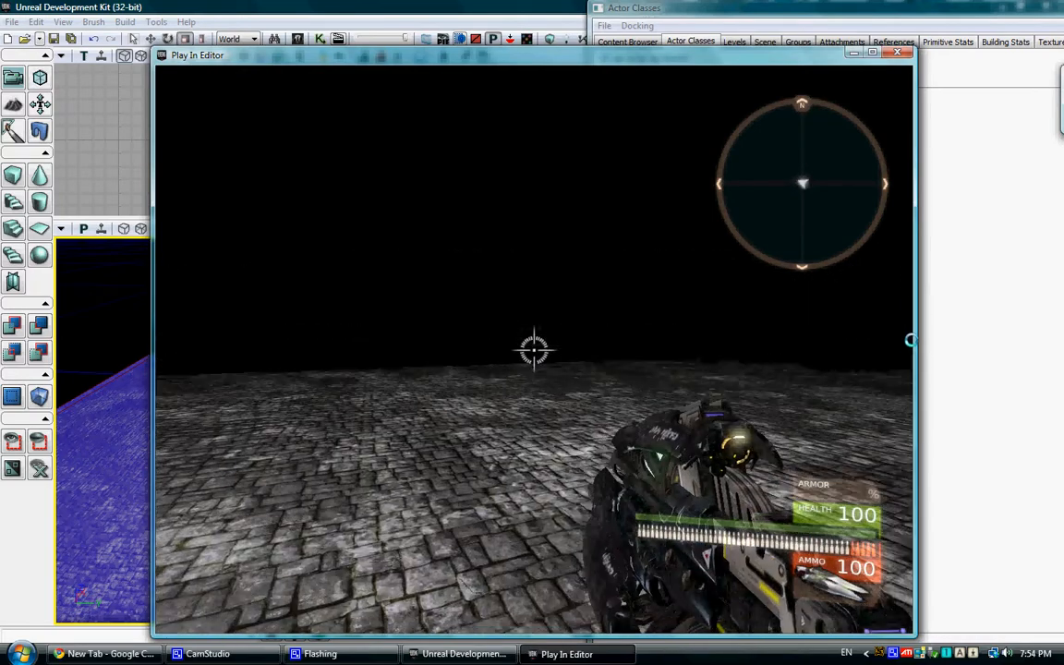
click(910, 302)
click(909, 334)
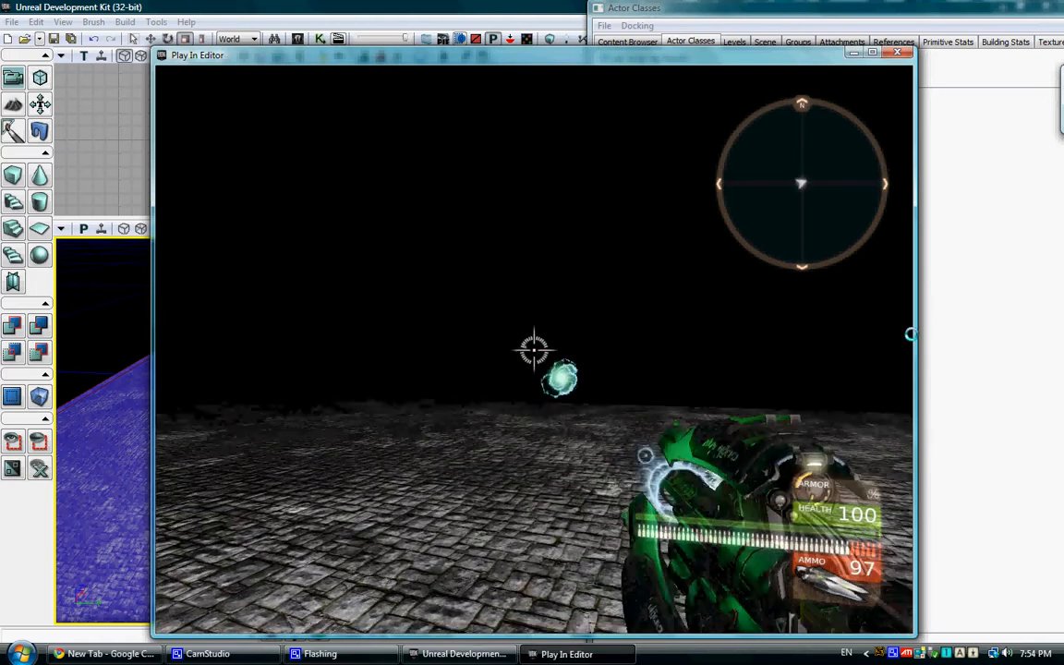
click(909, 335)
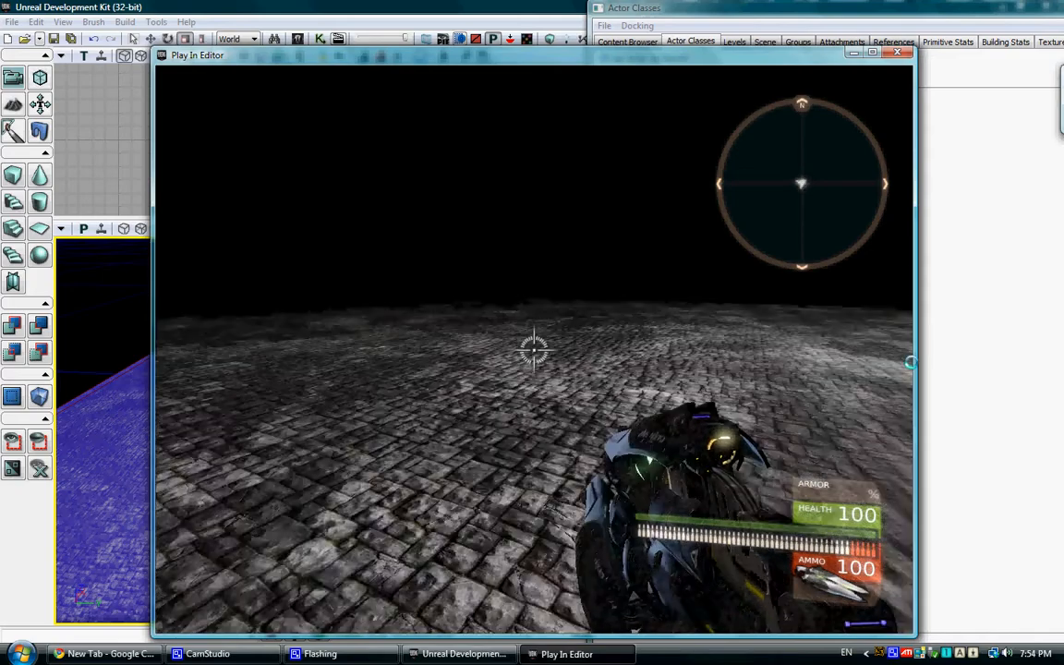
key(Escape)
Select the builder brush outlining the floor and switch to translation mode
right_drag(388, 384, 427, 366)
click(352, 371)
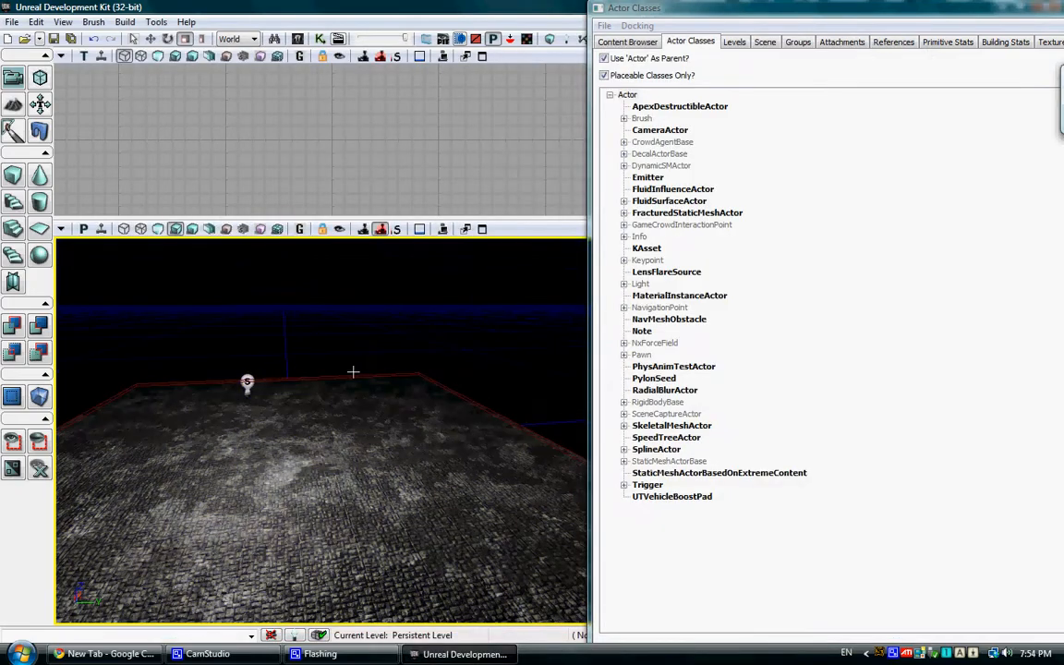
click(352, 372)
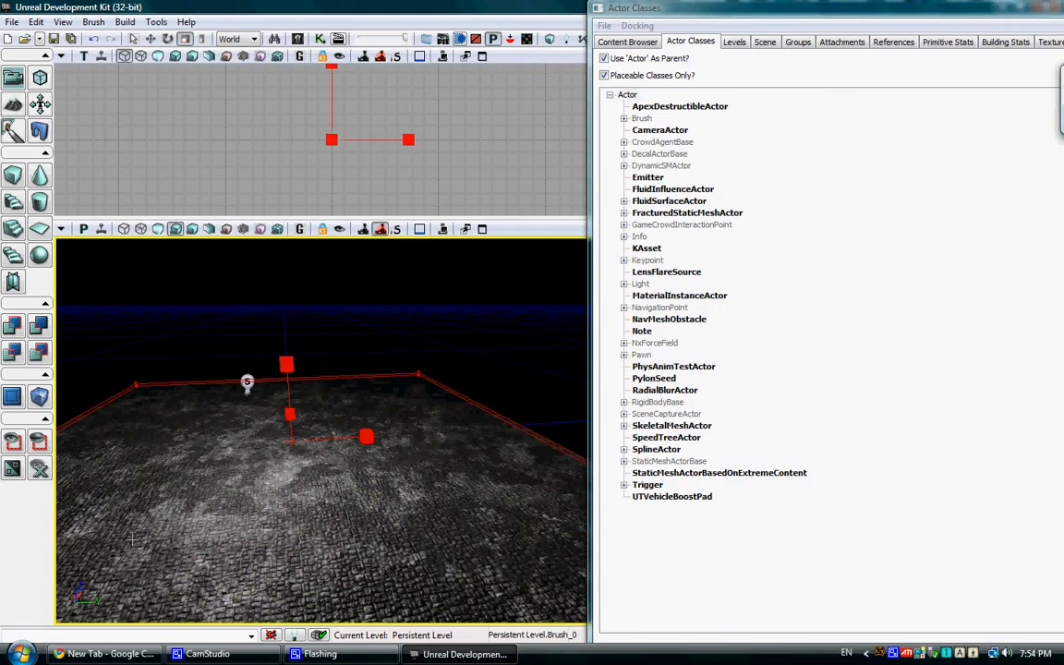
right_drag(66, 552, 37, 556)
right_drag(146, 445, 198, 486)
right_drag(120, 481, 481, 564)
key(f)
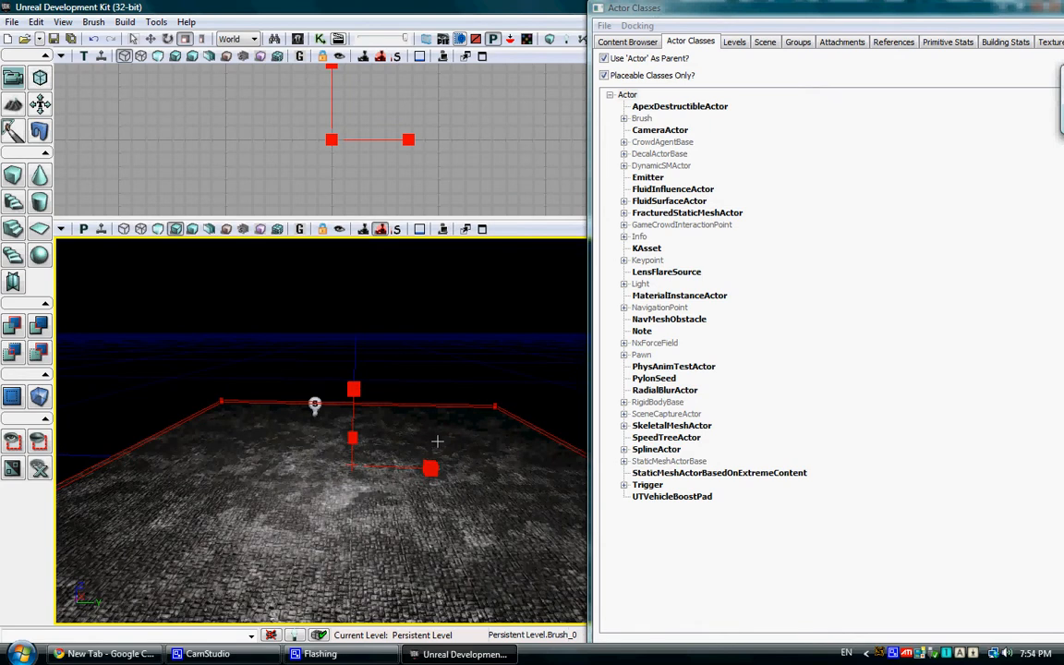
right_drag(250, 562, 253, 571)
key(space)
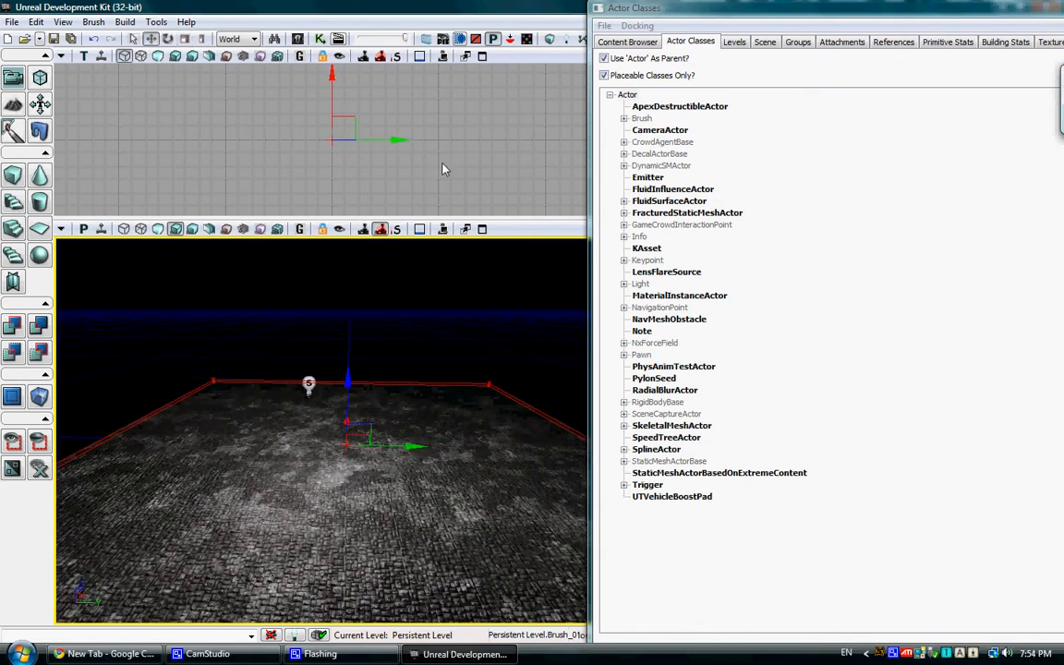
Load the S_HU_Deco_SM_StorageTanks03 static mesh from the UDK Building Meshes collection and add it to the floor as a StaticMesh
click(631, 37)
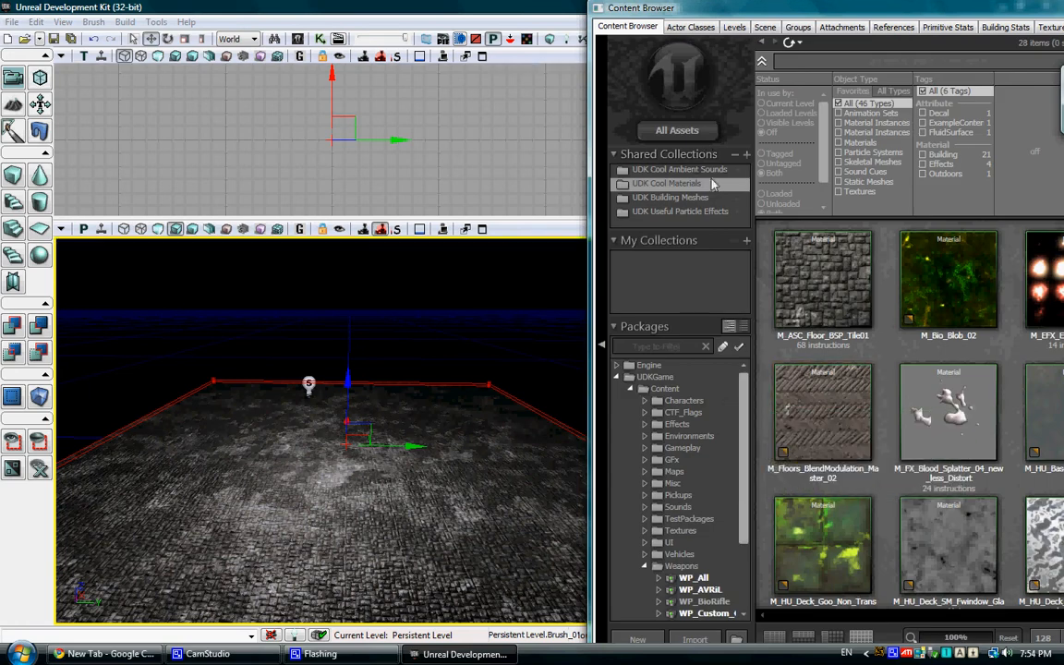
click(660, 197)
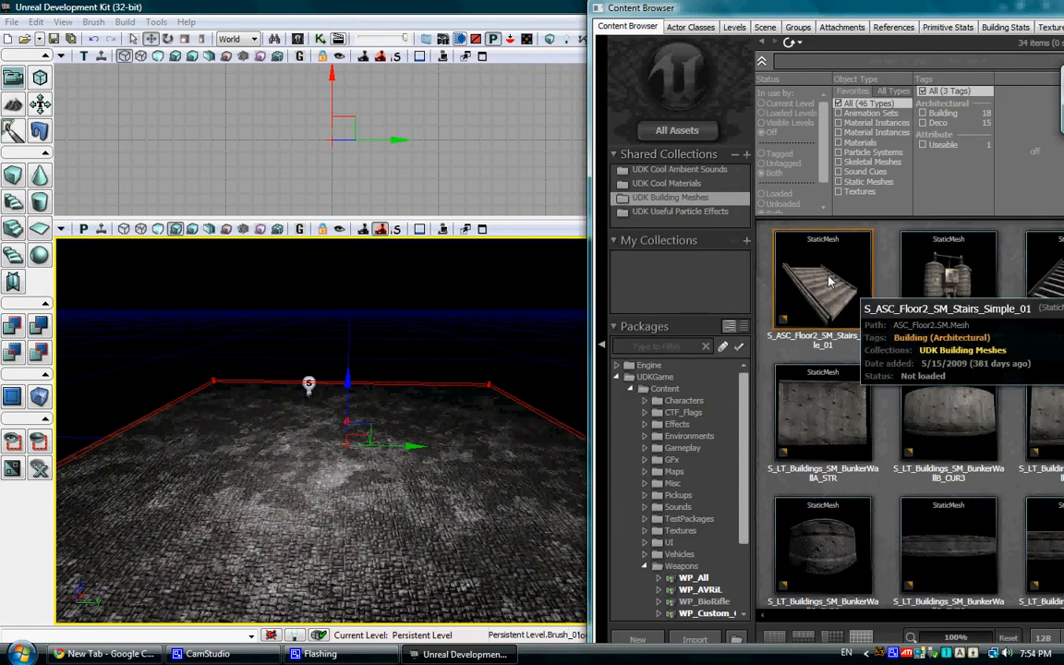
click(919, 284)
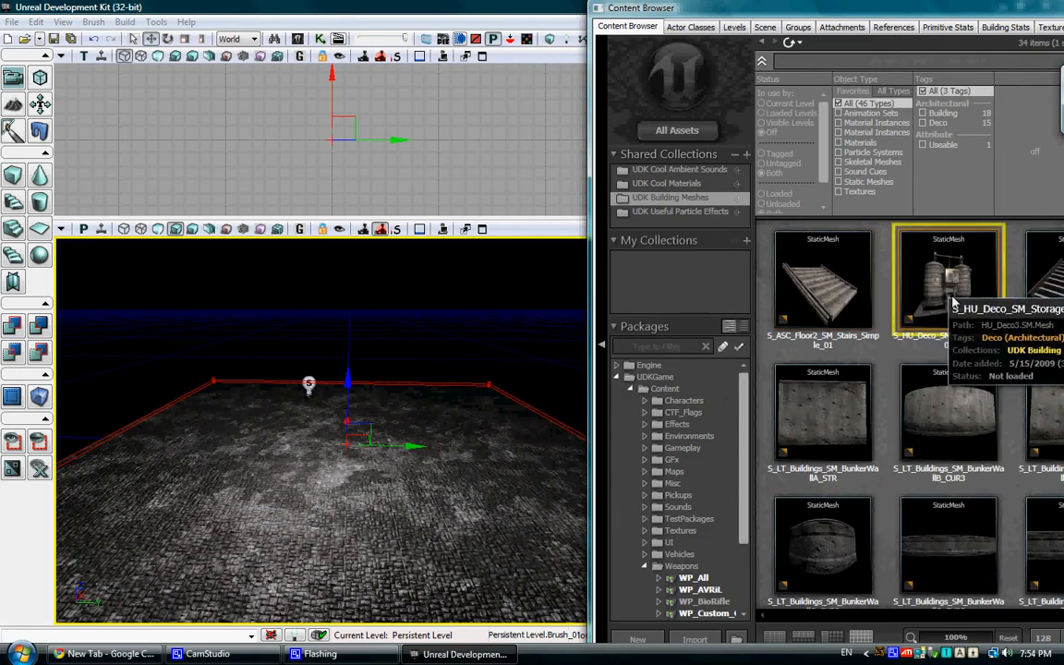
right_click(382, 458)
mouse_move(435, 411)
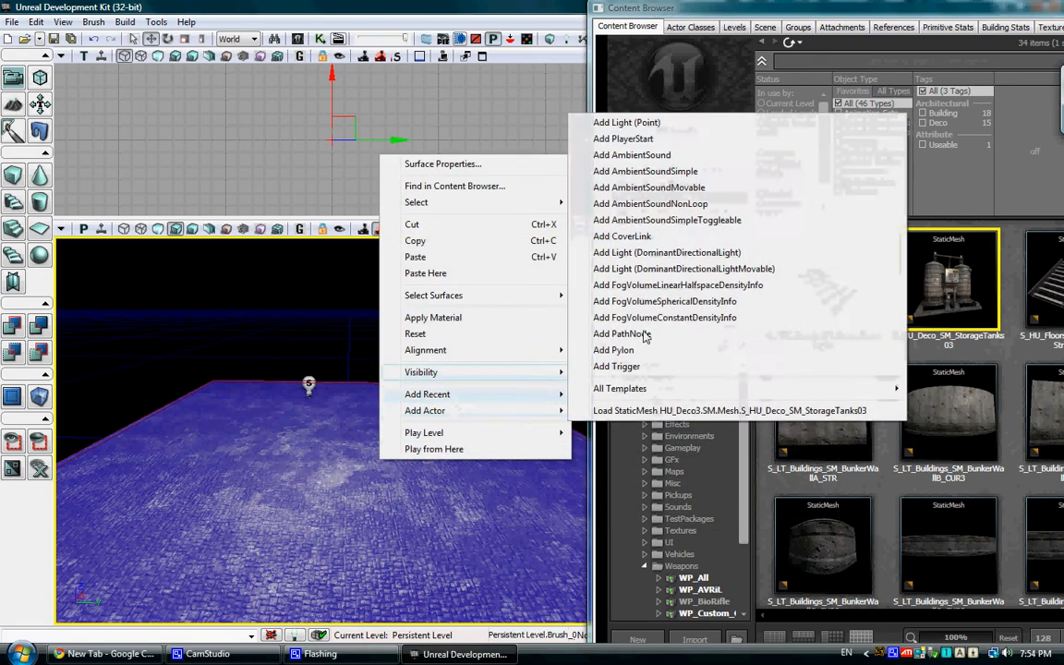
click(701, 409)
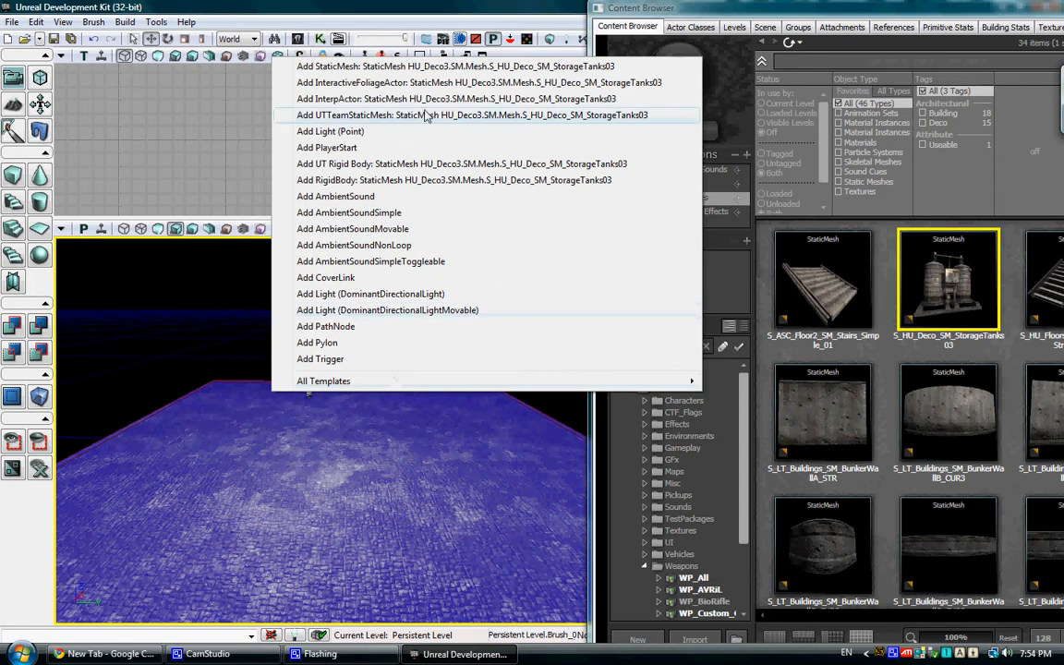
click(434, 66)
Look at the Cylinder brush builder's properties and close them without building
right_drag(421, 432, 469, 440)
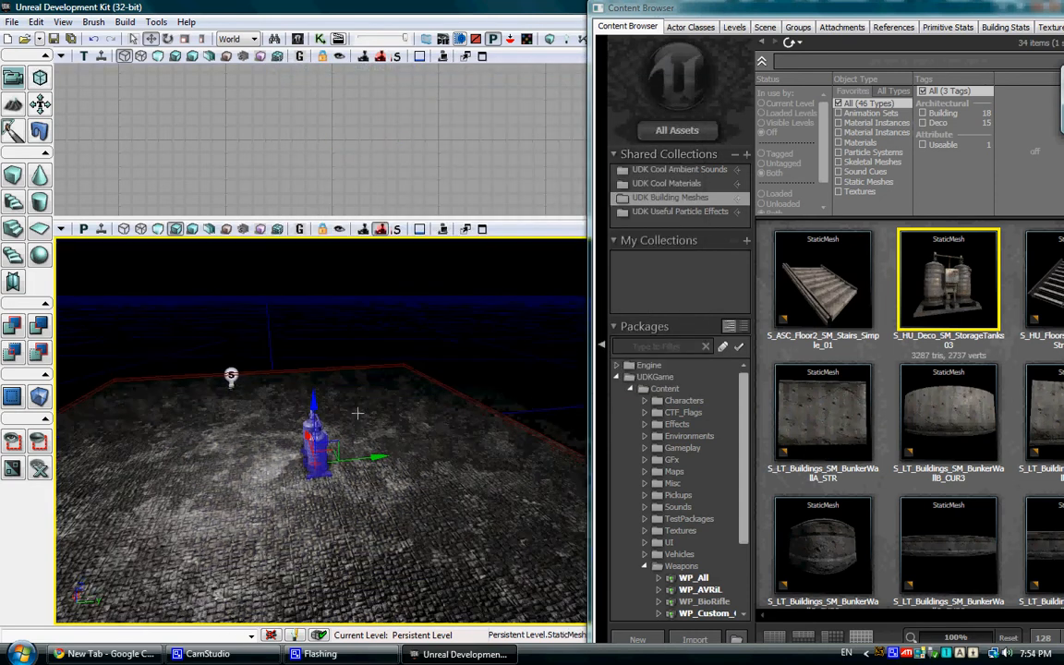
click(333, 495)
click(306, 455)
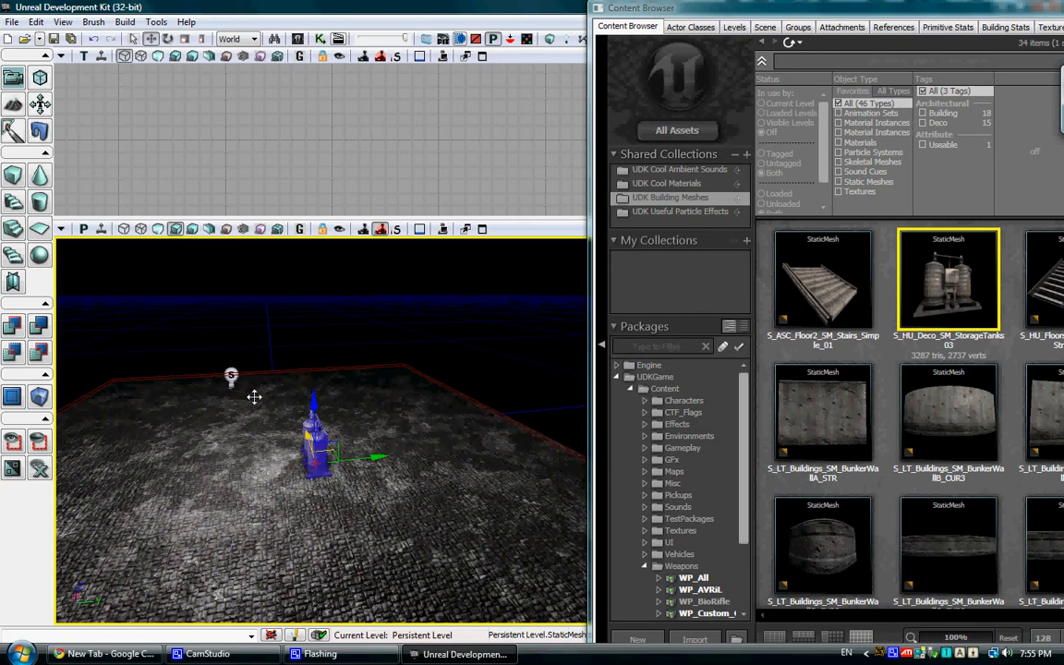
right_click(47, 198)
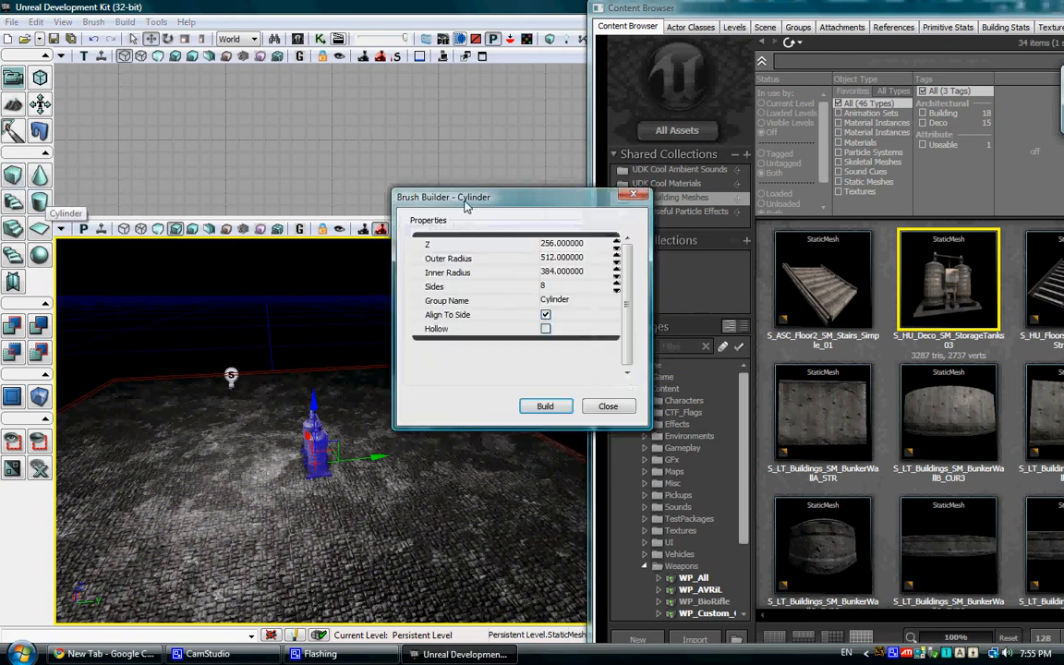
click(634, 196)
Examine the placed storage tanks mesh and the floor around it from several sides and distances
right_drag(340, 351, 366, 442)
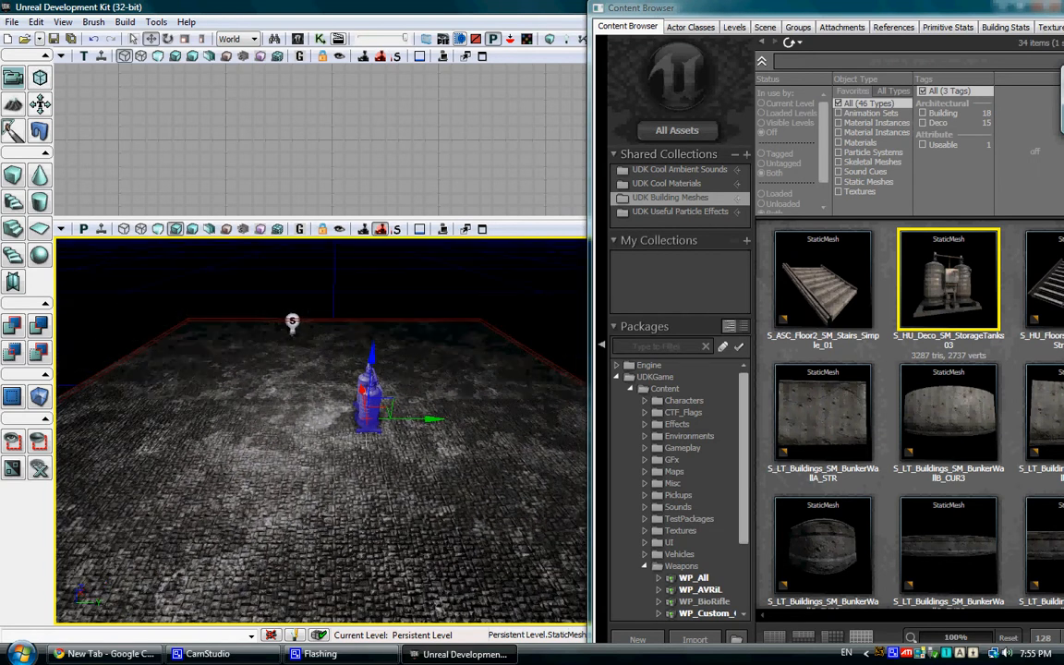
right_drag(450, 441, 328, 436)
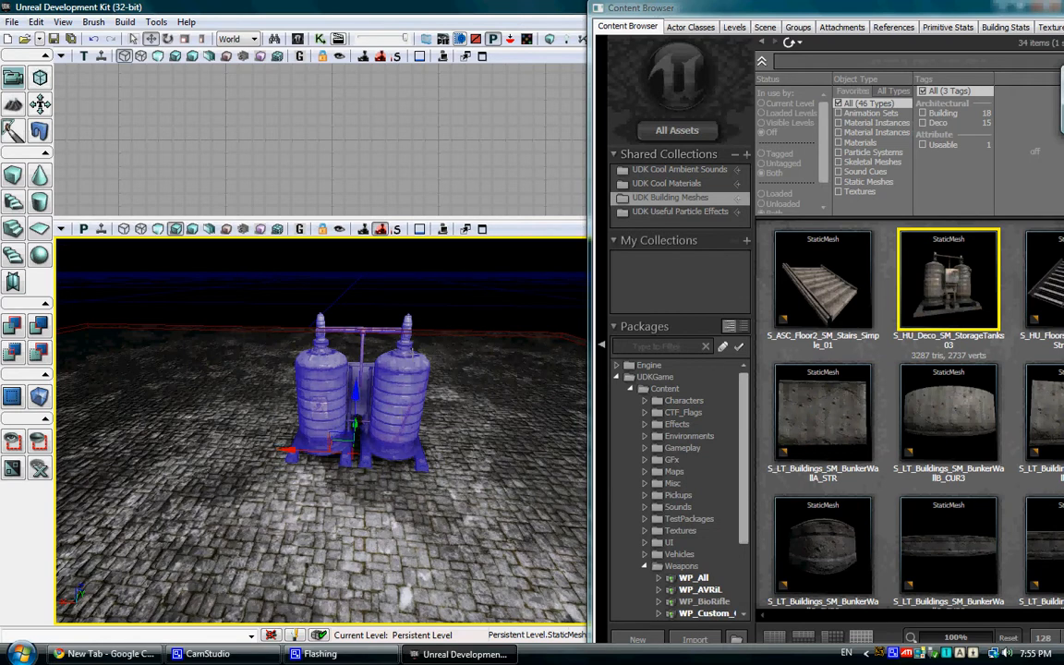
right_drag(501, 343, 534, 356)
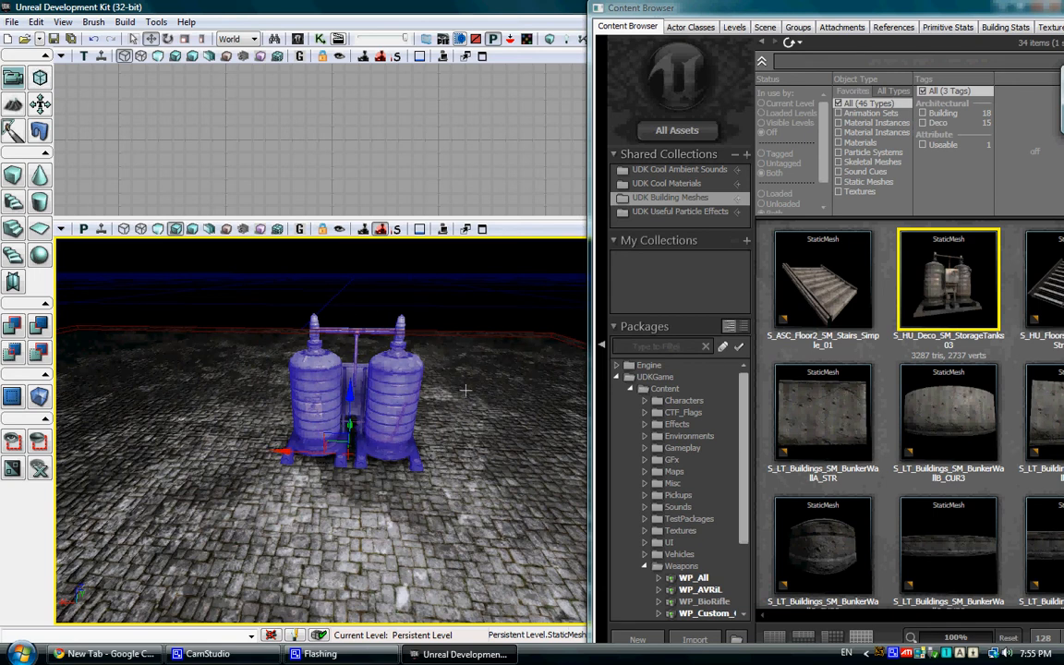
right_drag(434, 403, 430, 404)
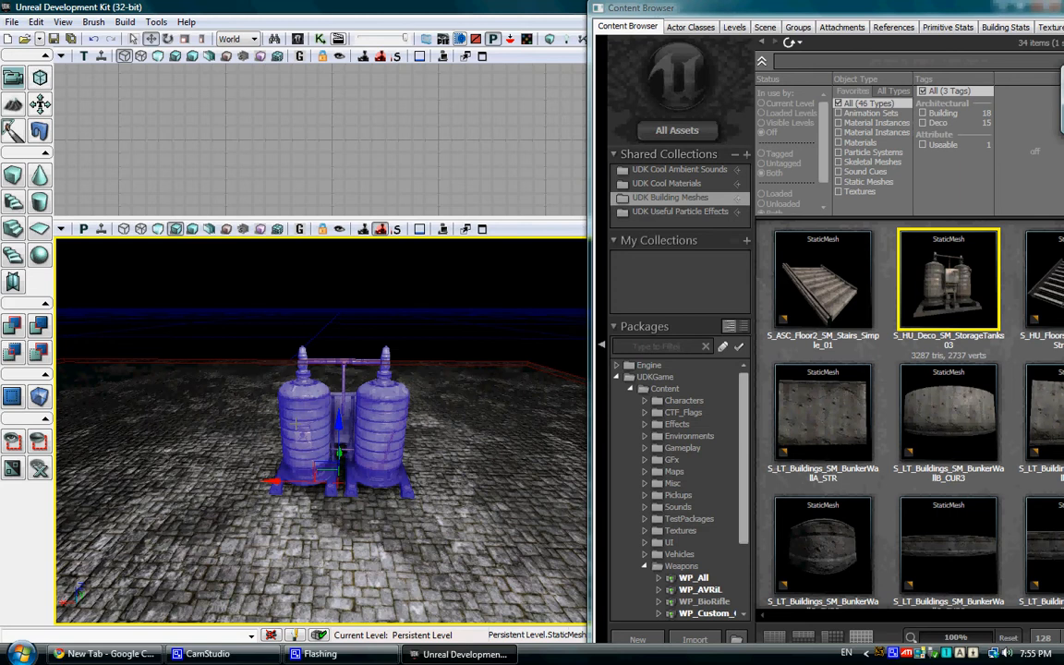
right_drag(443, 442, 221, 352)
right_drag(202, 412, 385, 357)
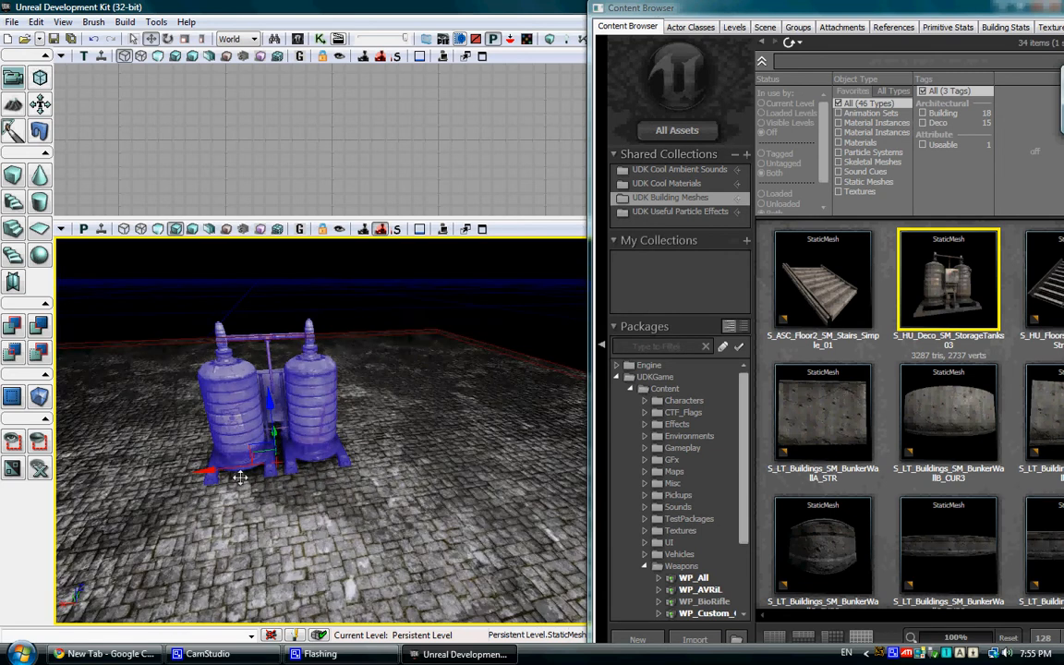
right_drag(373, 407, 195, 349)
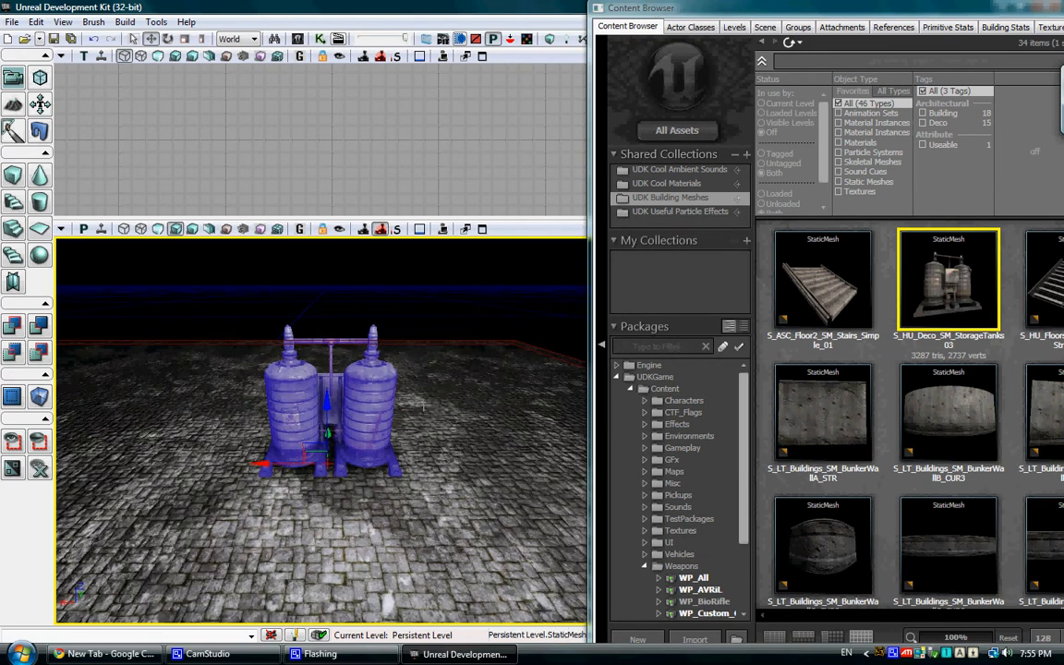
mouse_move(492, 535)
right_down()
mouse_move(468, 238)
mouse_move(608, 517)
mouse_move(491, 535)
right_up()
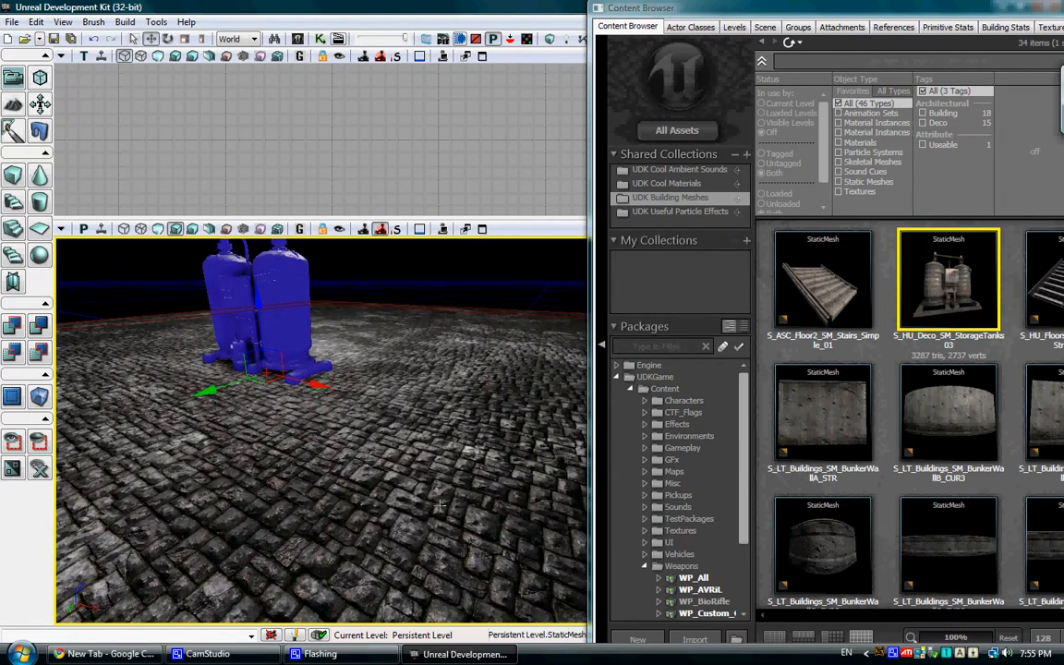
right_drag(440, 505, 442, 427)
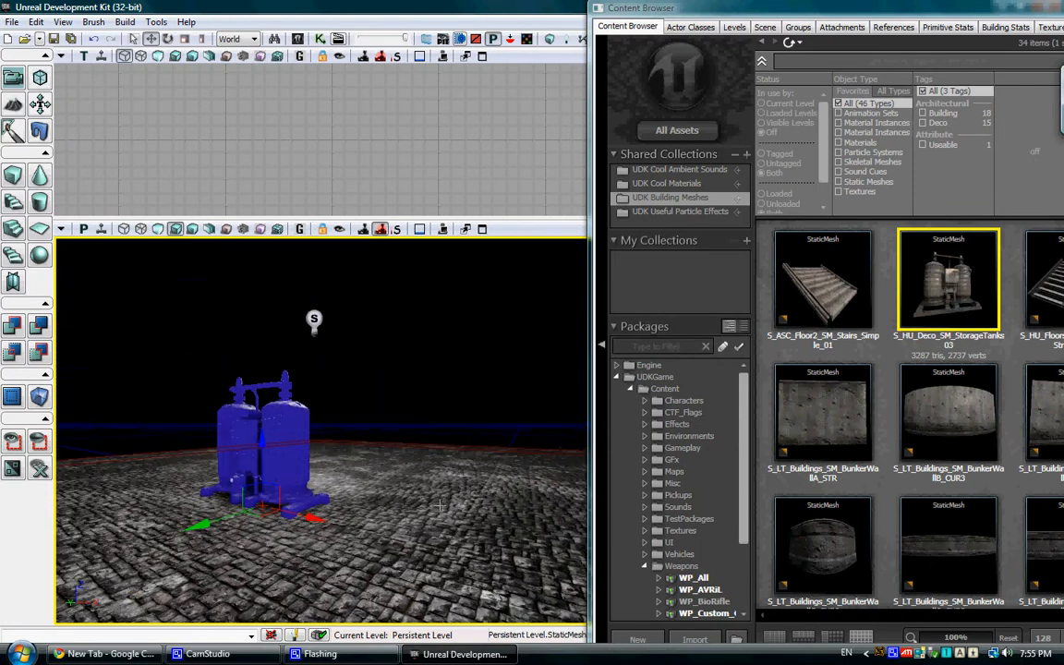
right_drag(440, 487, 493, 348)
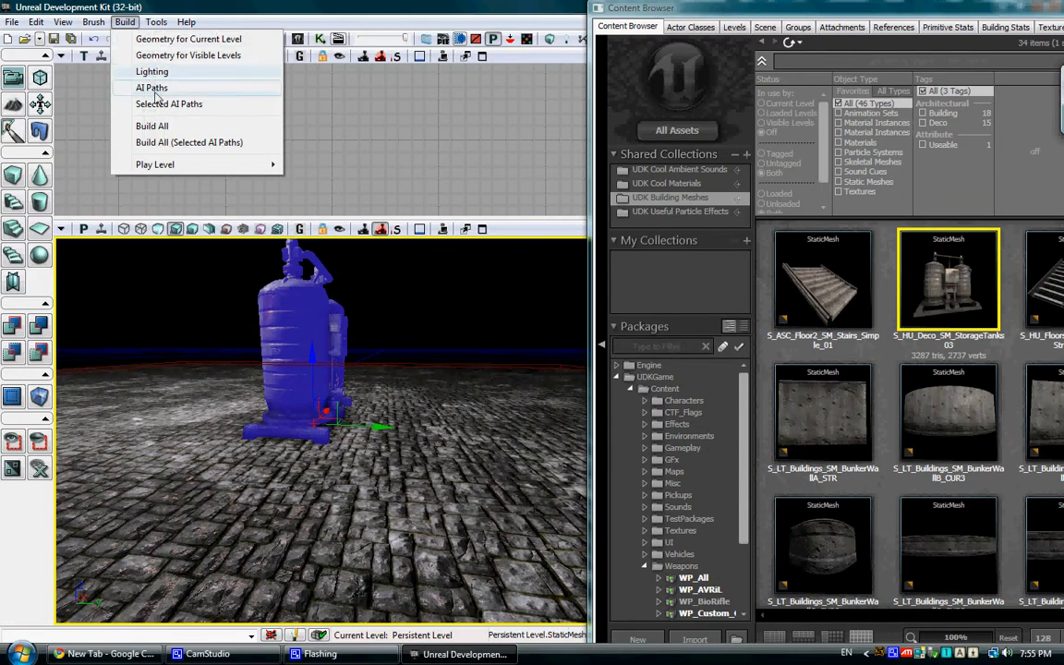
Build the lighting at Preview quality with Lightmass and close the map check and lighting build information windows
click(152, 71)
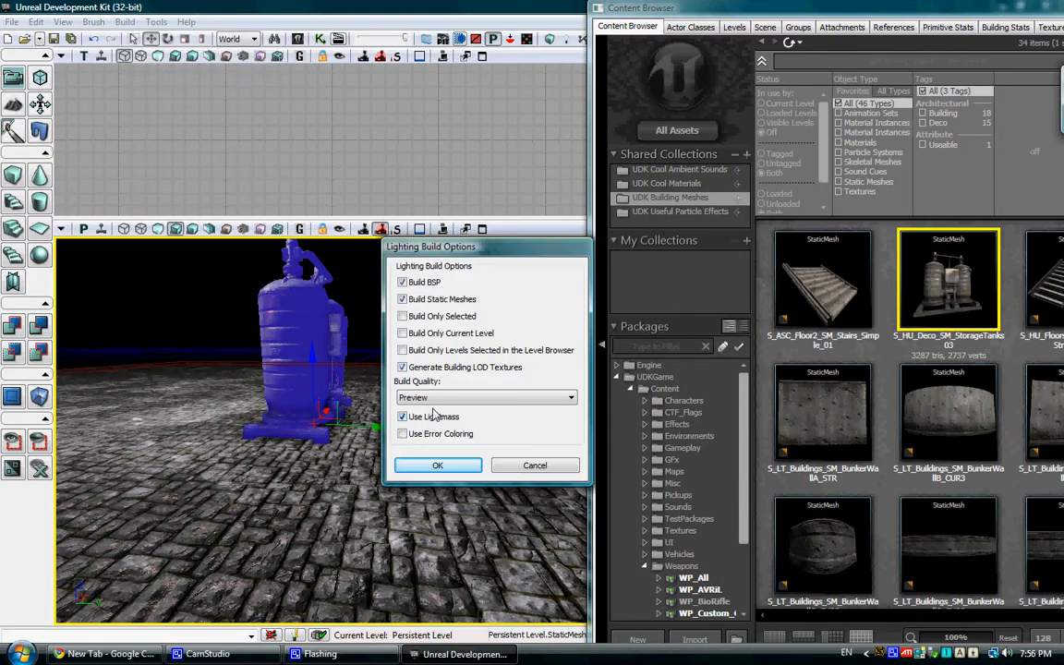
click(431, 418)
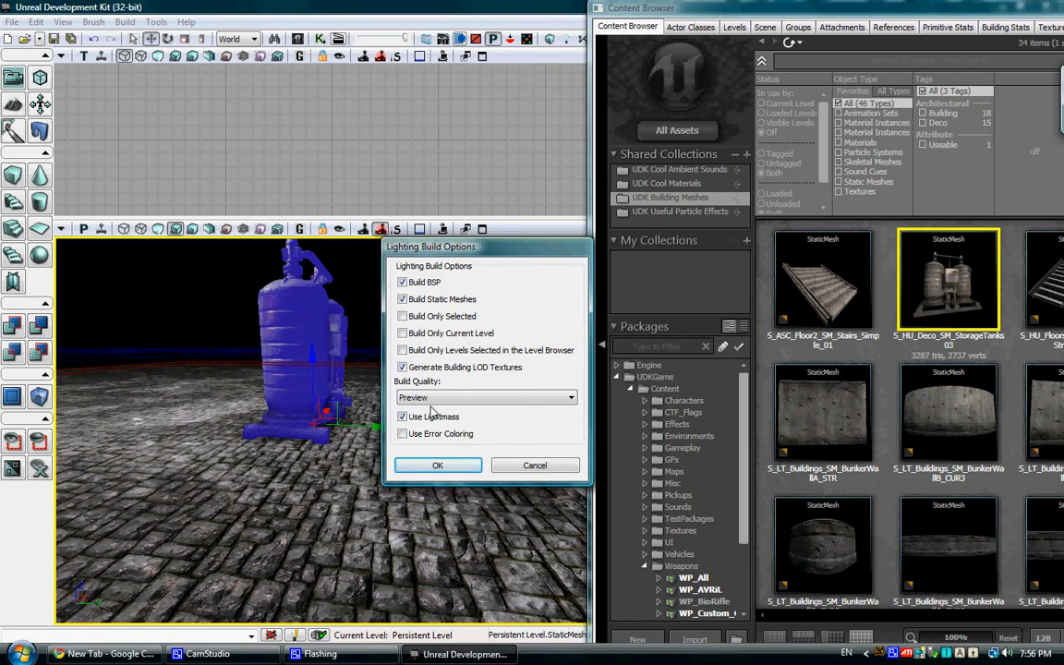
click(443, 468)
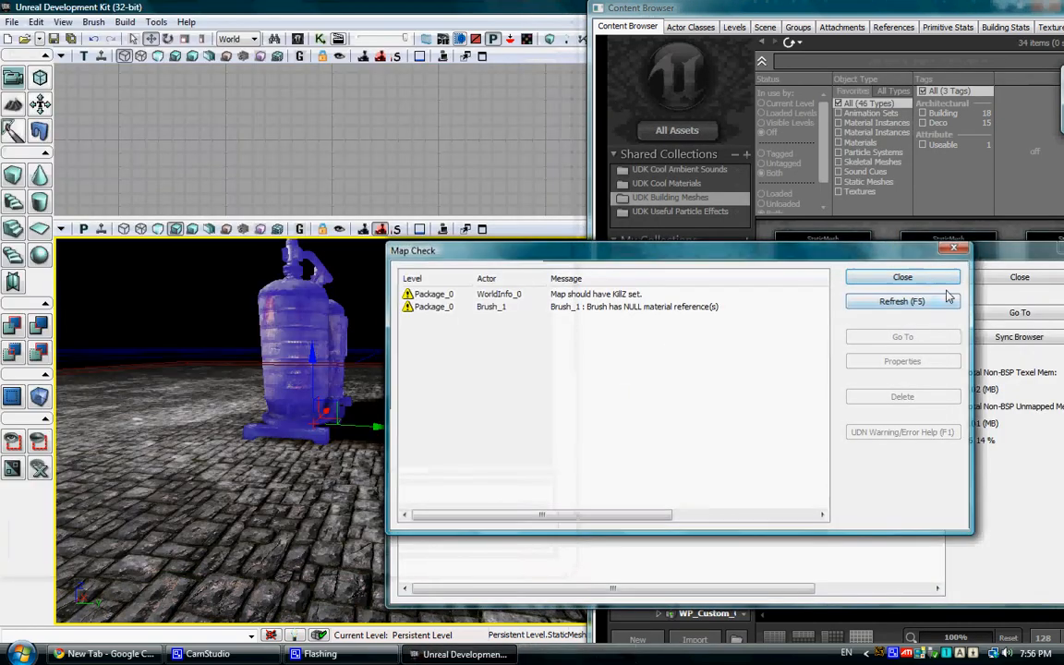
click(926, 280)
click(1002, 284)
Play-test the level from the floor beside the storage tanks, walk around to view their lighting and shadow, and end the session
right_drag(424, 474, 404, 439)
right_click(282, 487)
click(364, 478)
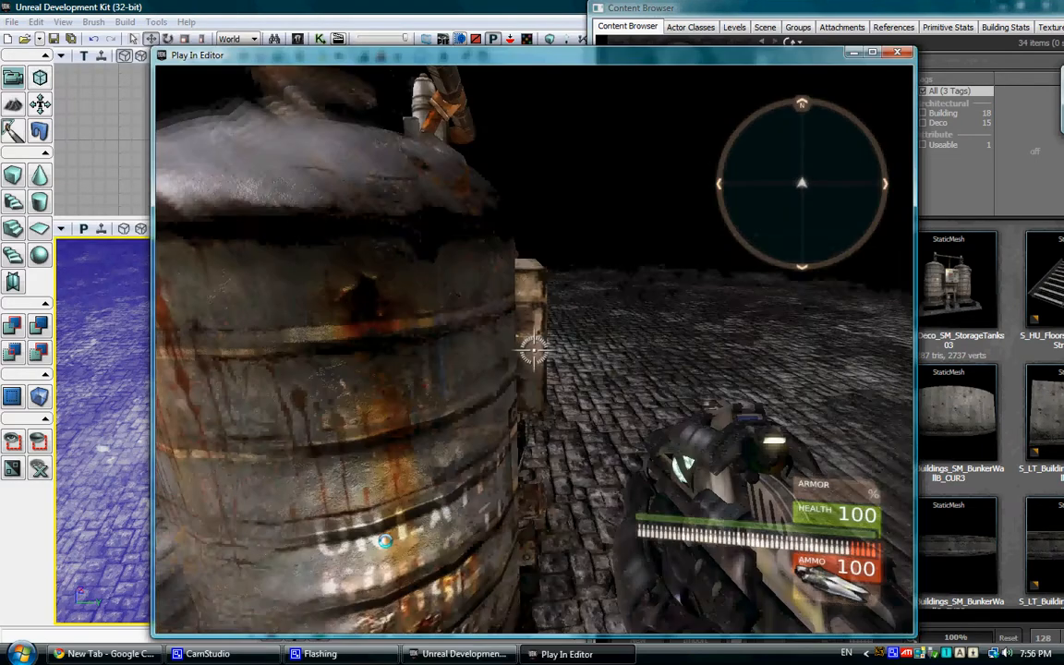
key(w)
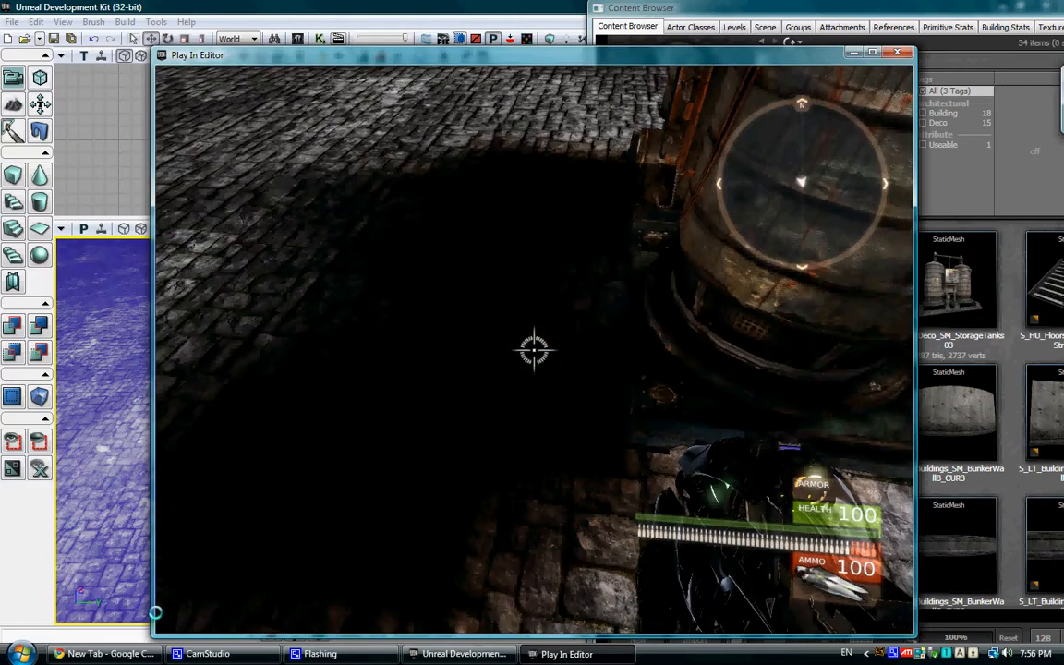
key(s)
key(w)
click(154, 472)
key(s)
key(w)
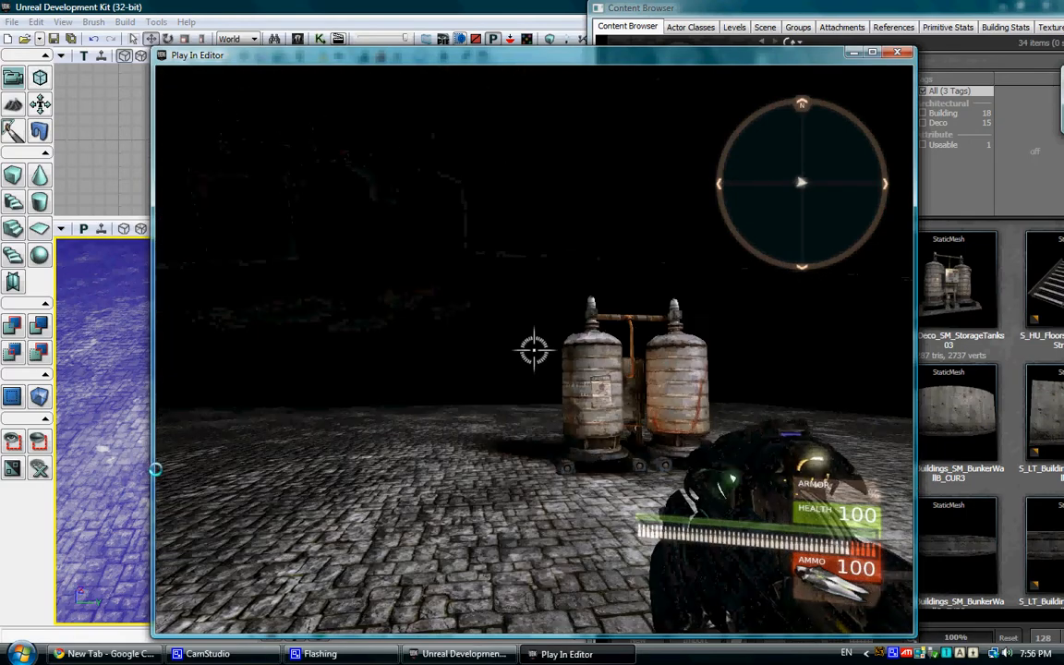
key(Escape)
Cycle the perspective viewport through the top and side view types and back to perspective
right_drag(296, 453, 628, 444)
right_drag(290, 371, 263, 318)
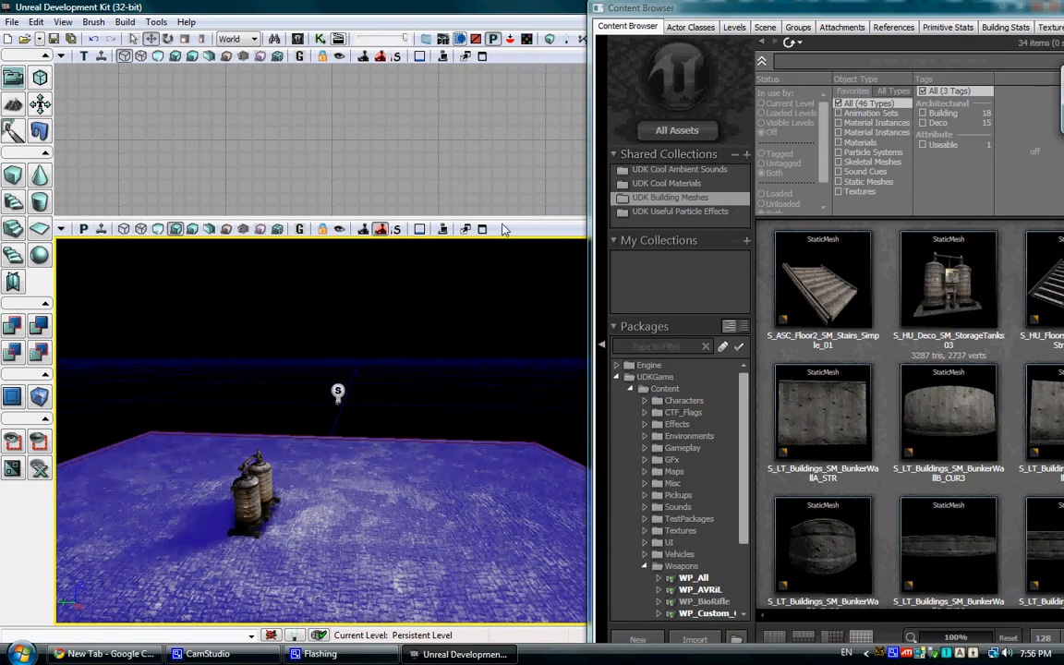
click(85, 230)
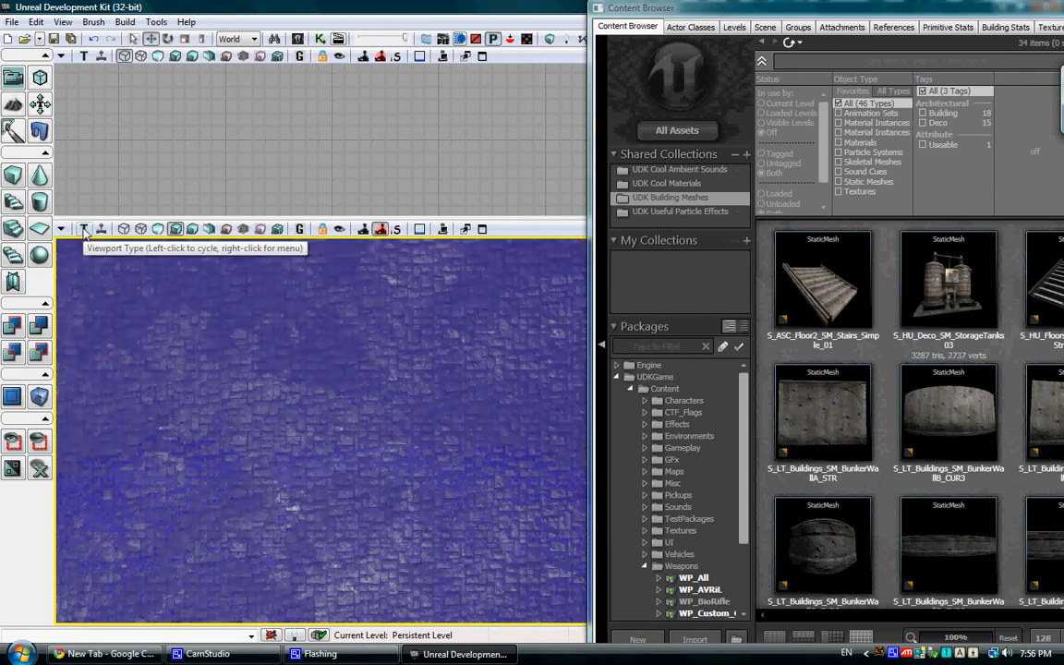
click(84, 230)
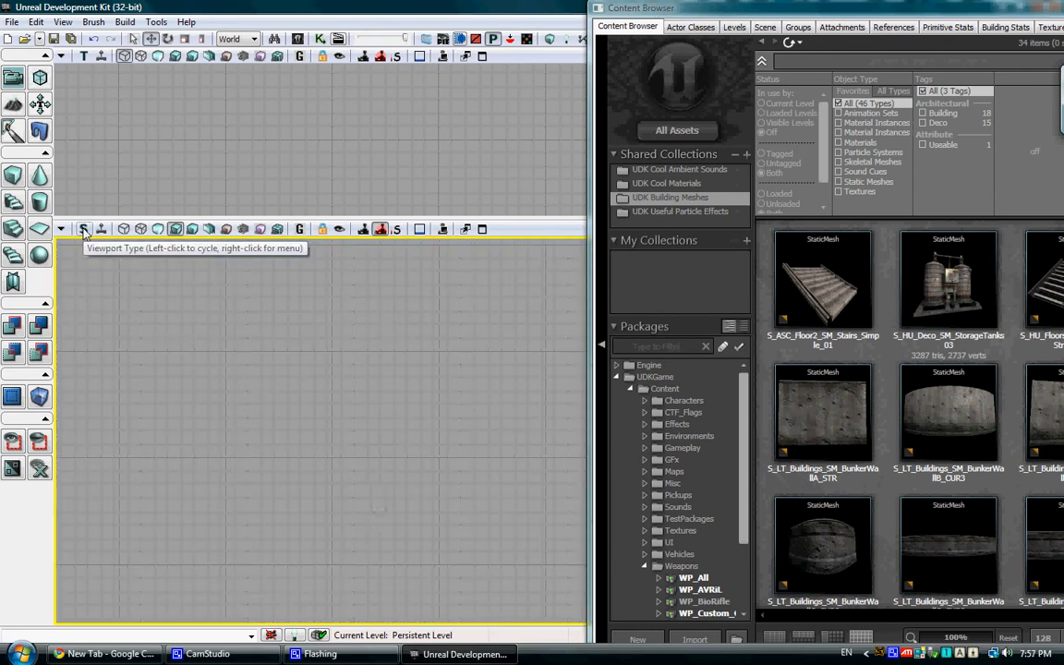
click(84, 230)
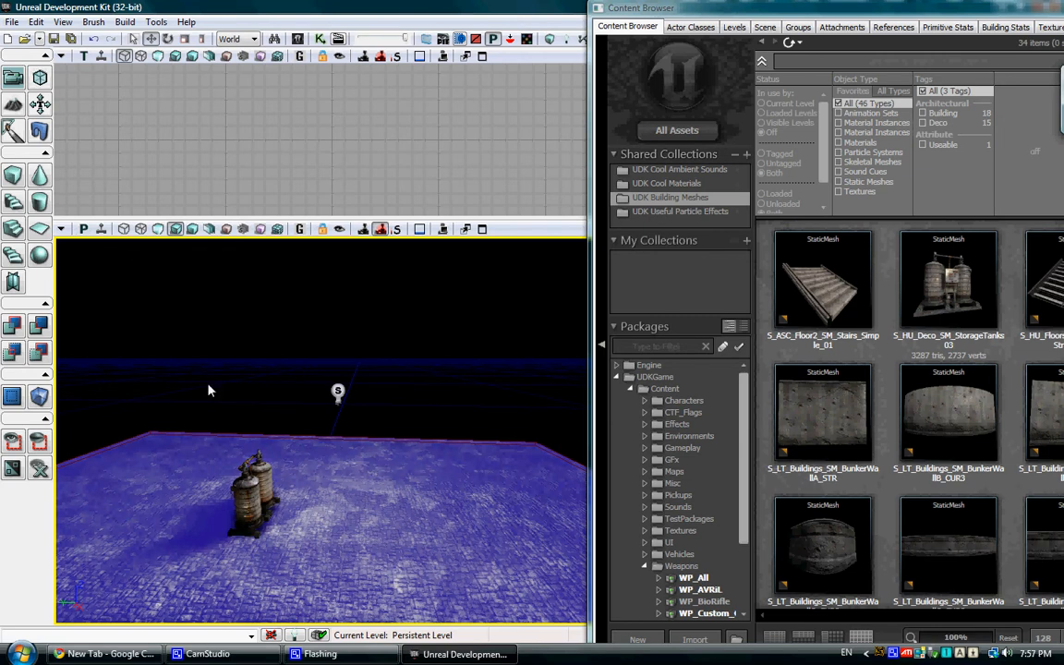
Turn on the perspective viewport's Real Time mode, look around the level, and turn the mode off again
click(102, 230)
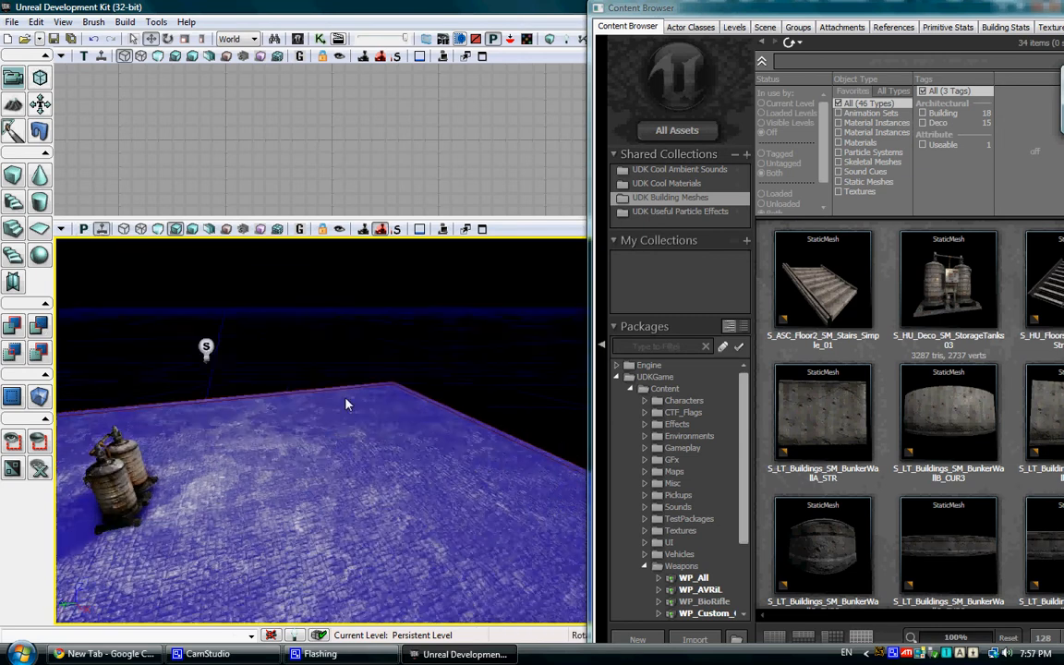
right_drag(196, 283, 179, 347)
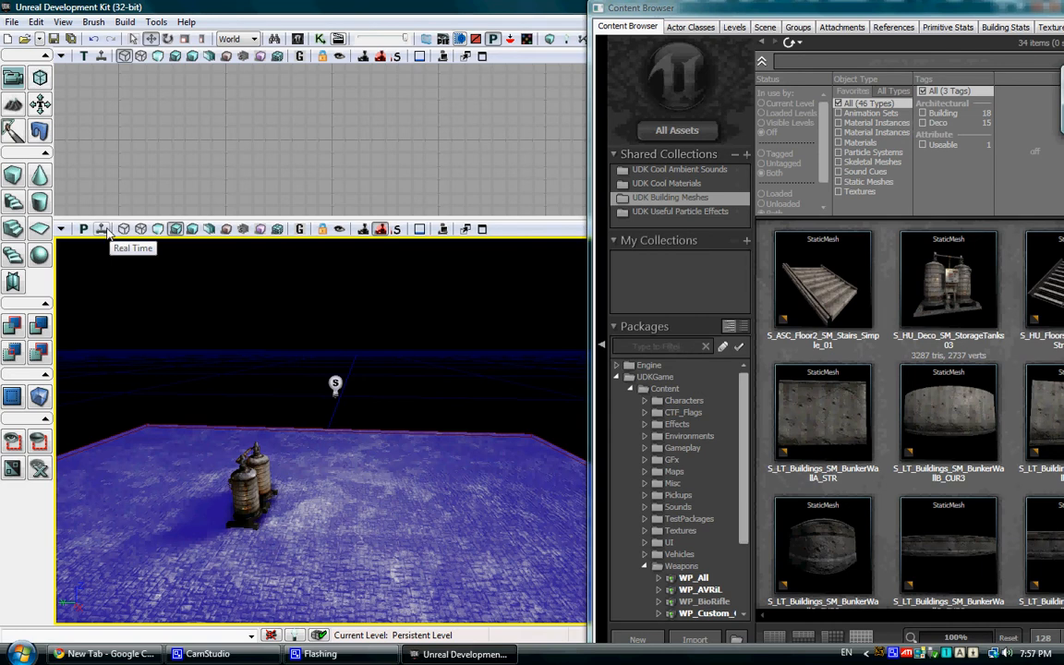
click(126, 21)
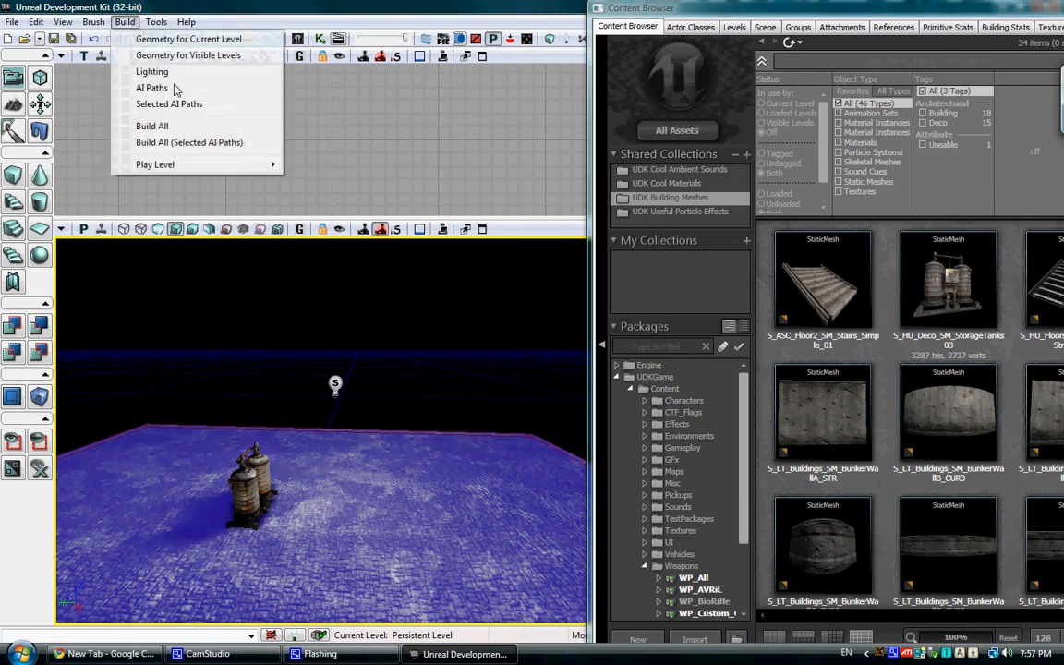
click(277, 3)
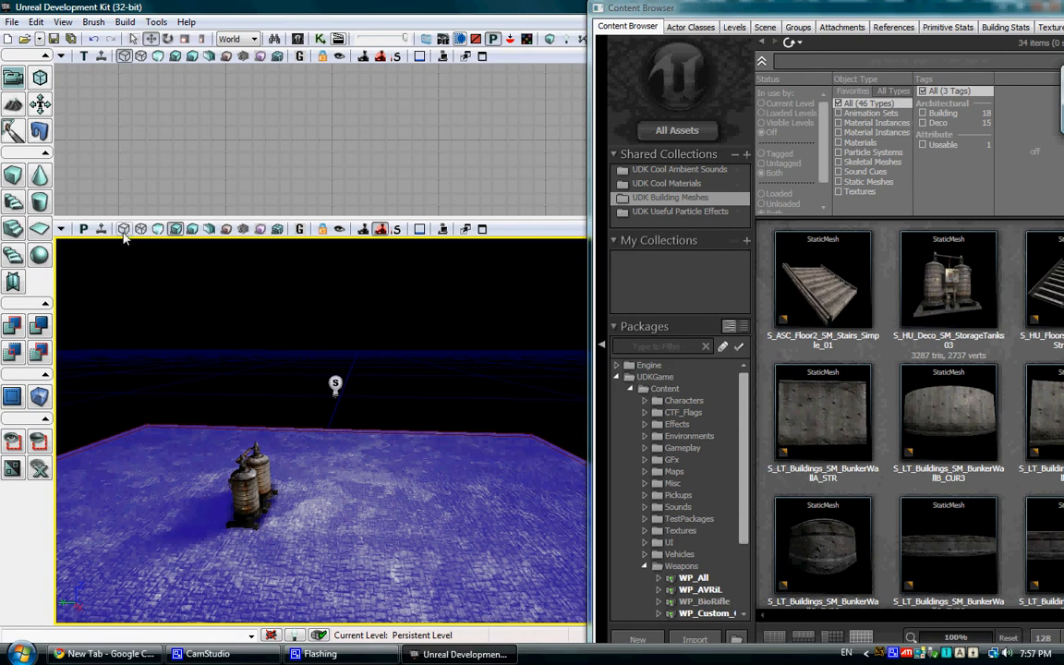
View the storage tanks and floor outline in the perspective viewport in Brush Wireframe and Wireframe modes
click(123, 230)
right_drag(183, 432, 430, 398)
right_drag(97, 429, 302, 482)
right_drag(386, 427, 314, 522)
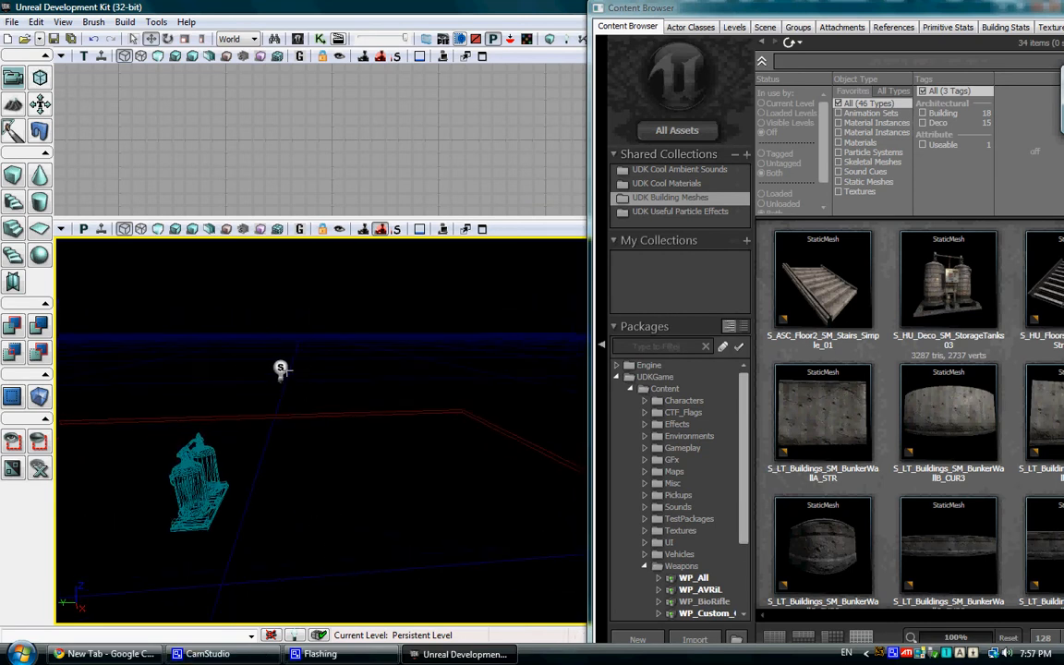
right_drag(271, 453, 196, 506)
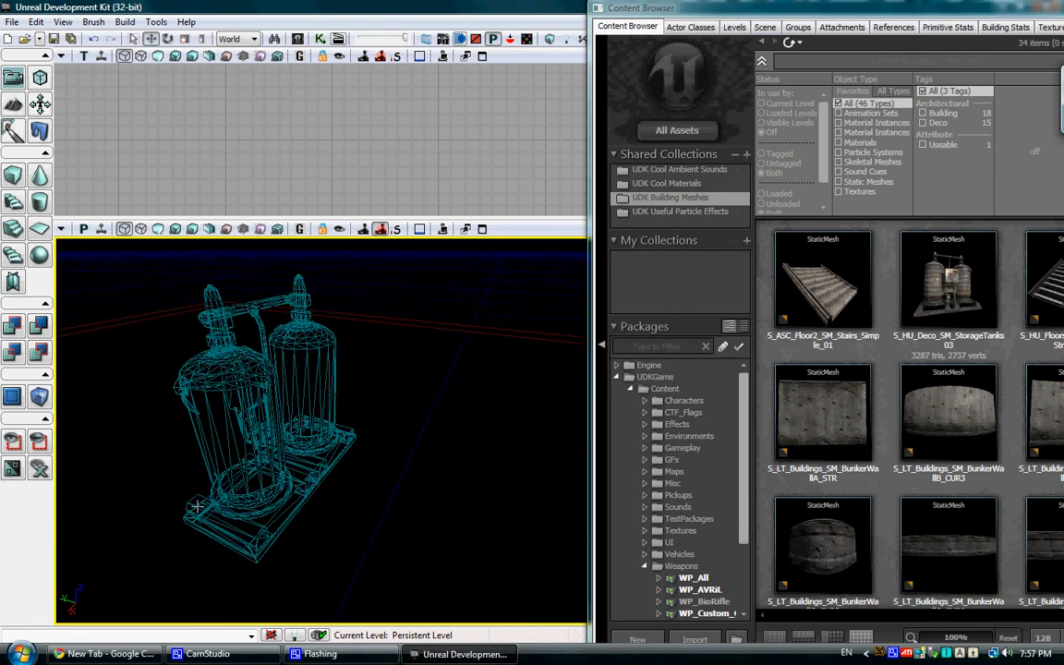
right_drag(478, 519, 406, 407)
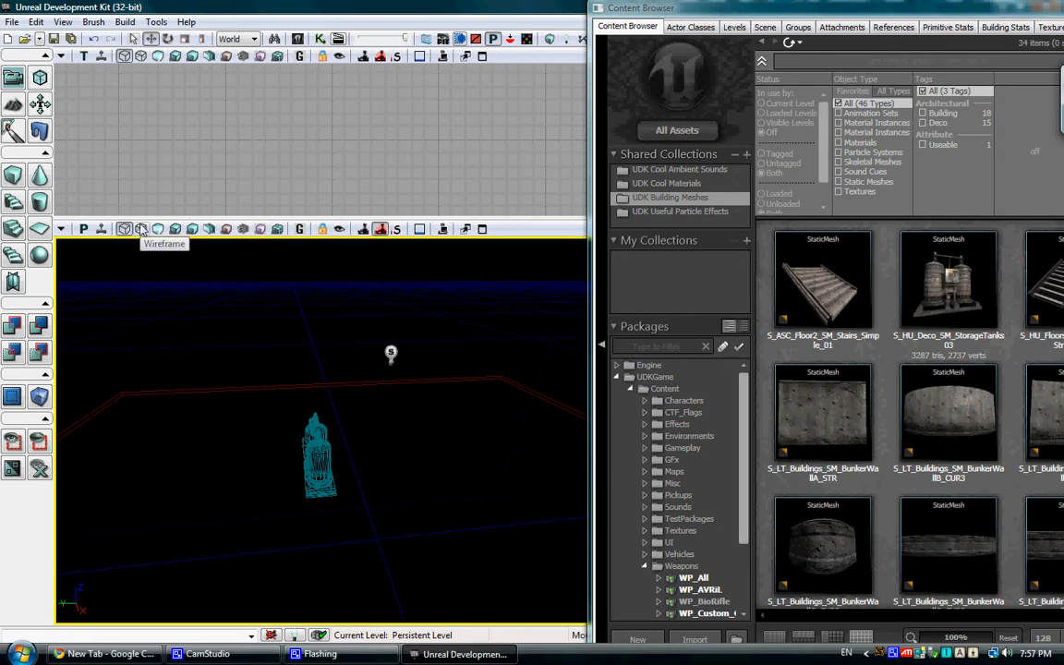
right_drag(513, 404, 609, 467)
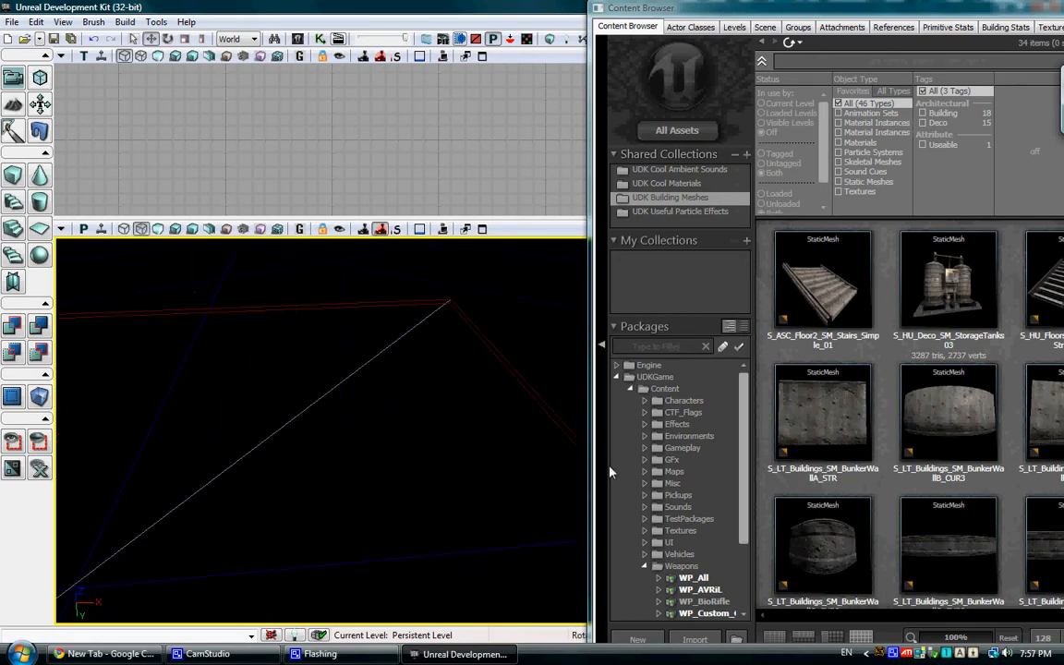
View the tiled floor and storage tanks in the perspective viewport in Unlit and Lit modes
right_drag(442, 307, 137, 236)
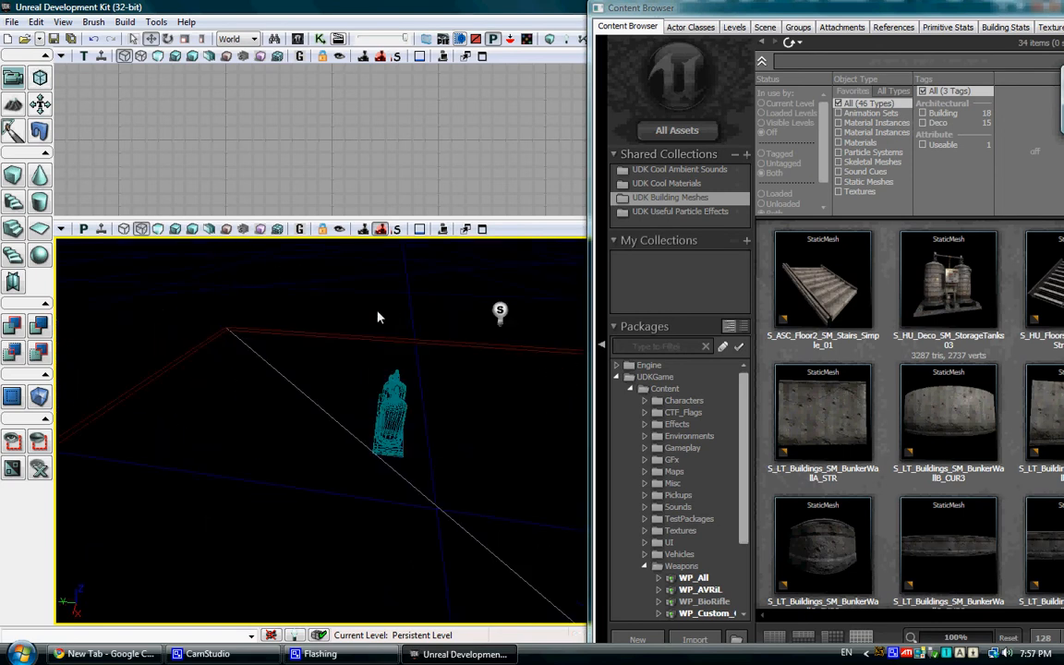
click(158, 229)
right_drag(265, 302, 314, 305)
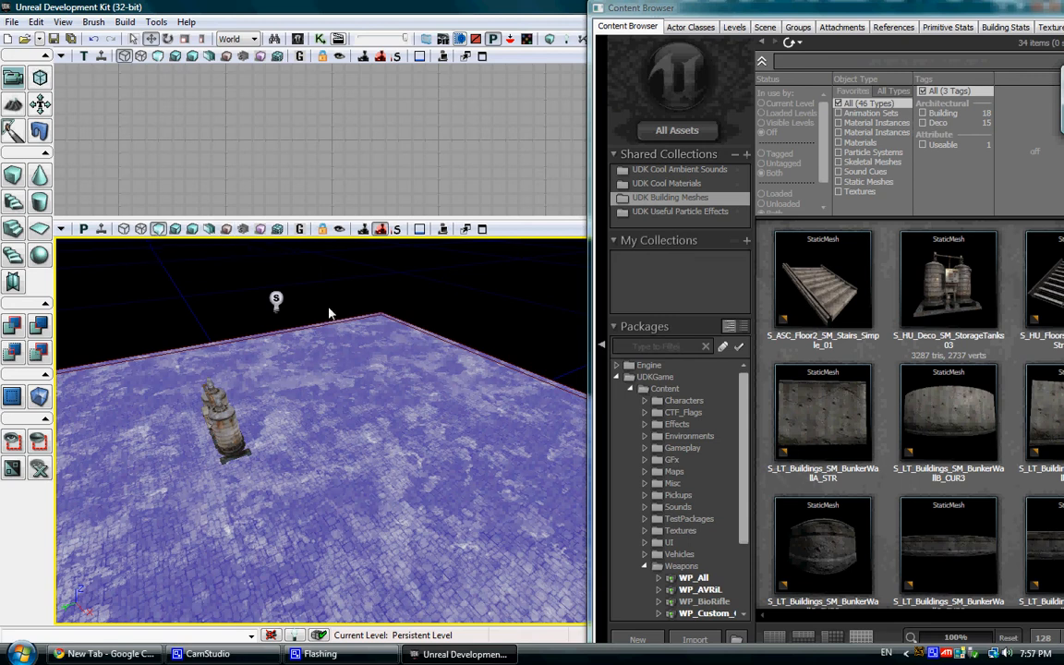
right_drag(343, 314, 380, 323)
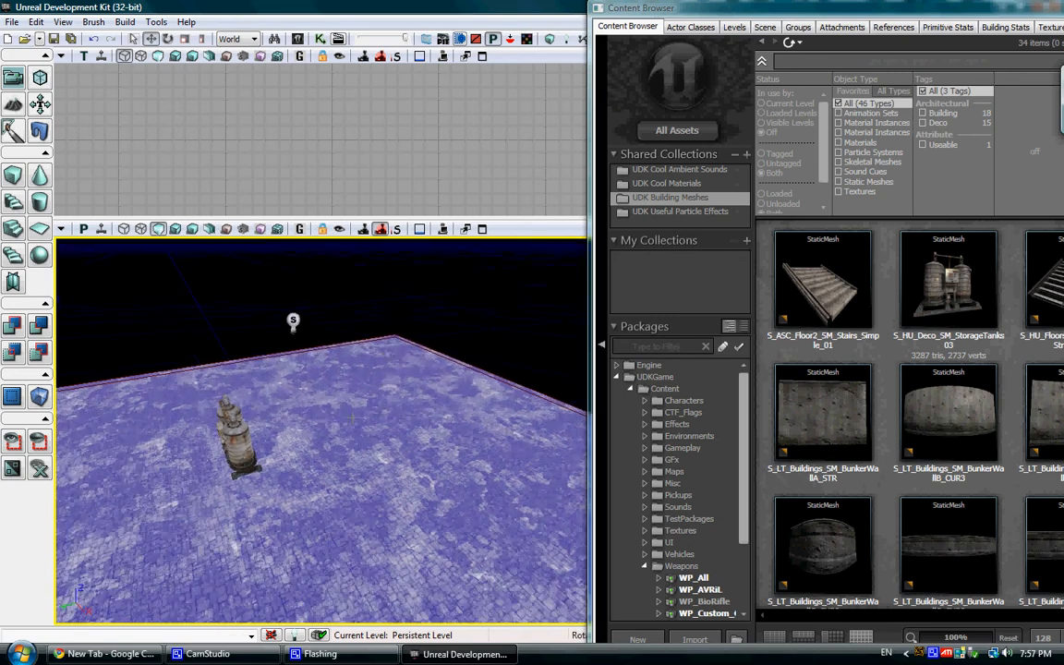
click(176, 229)
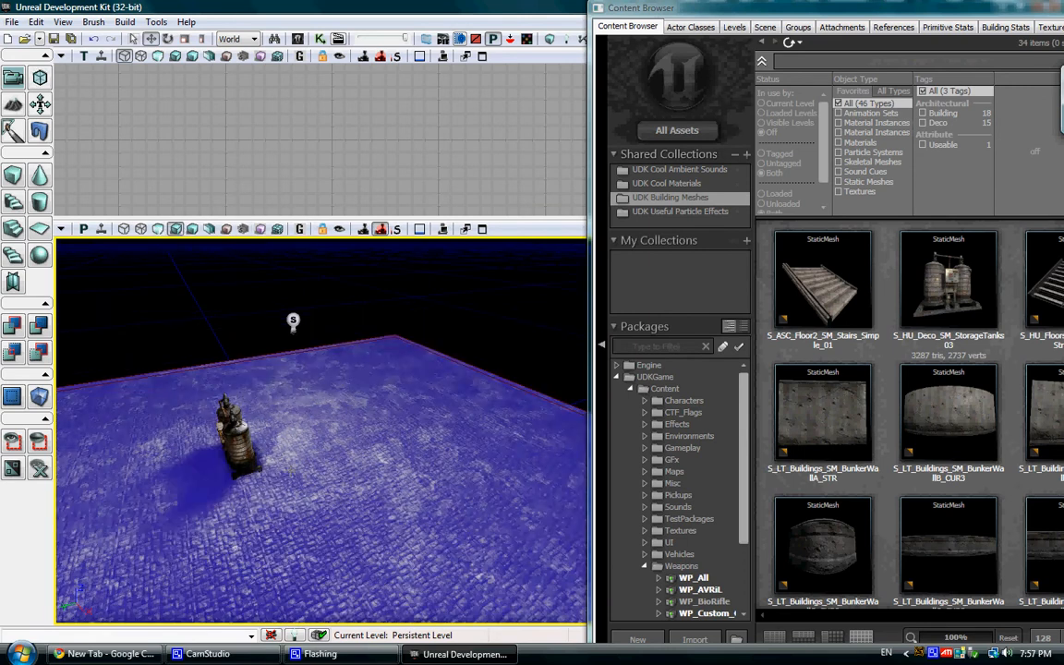
View the tanks' shadow and the floor in the perspective viewport in Lighting Only and Light Complexity modes
click(192, 229)
right_drag(295, 394, 284, 385)
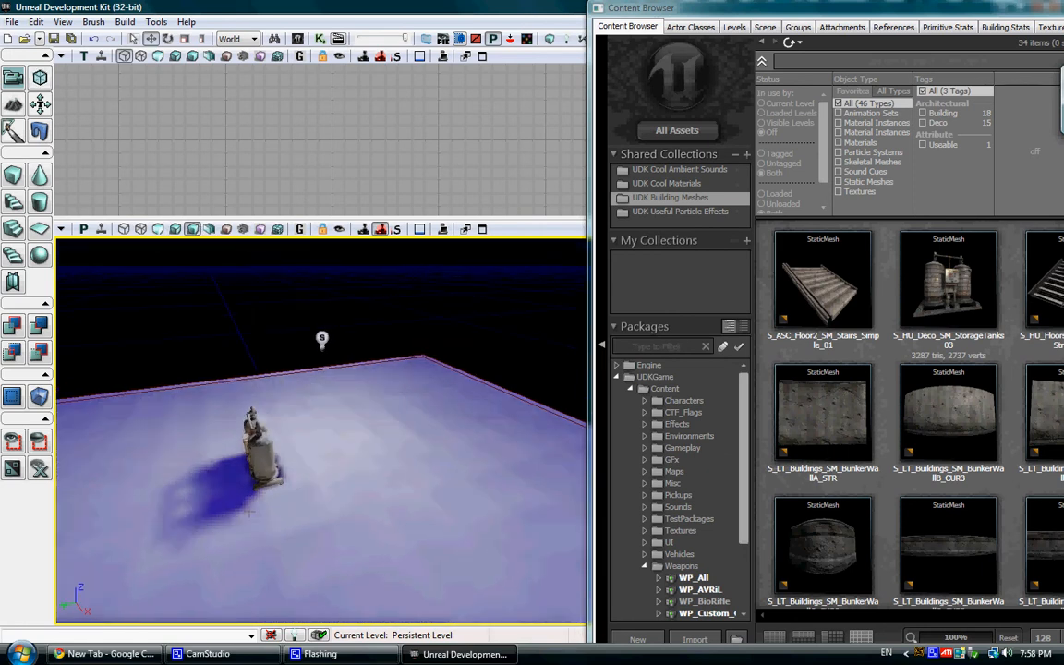
right_drag(282, 497, 290, 456)
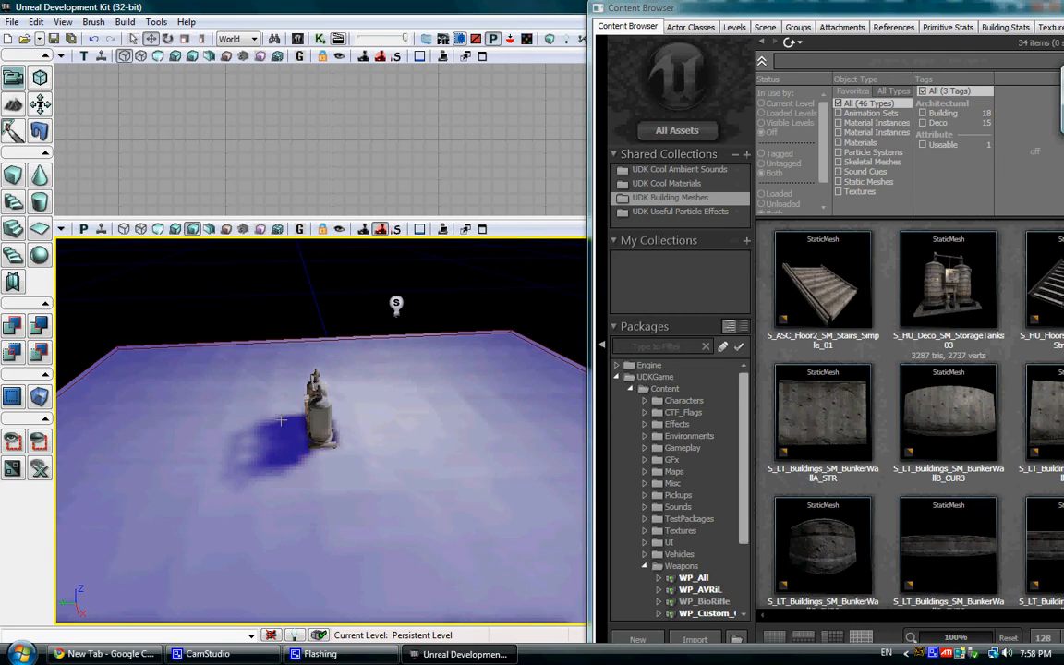
click(212, 231)
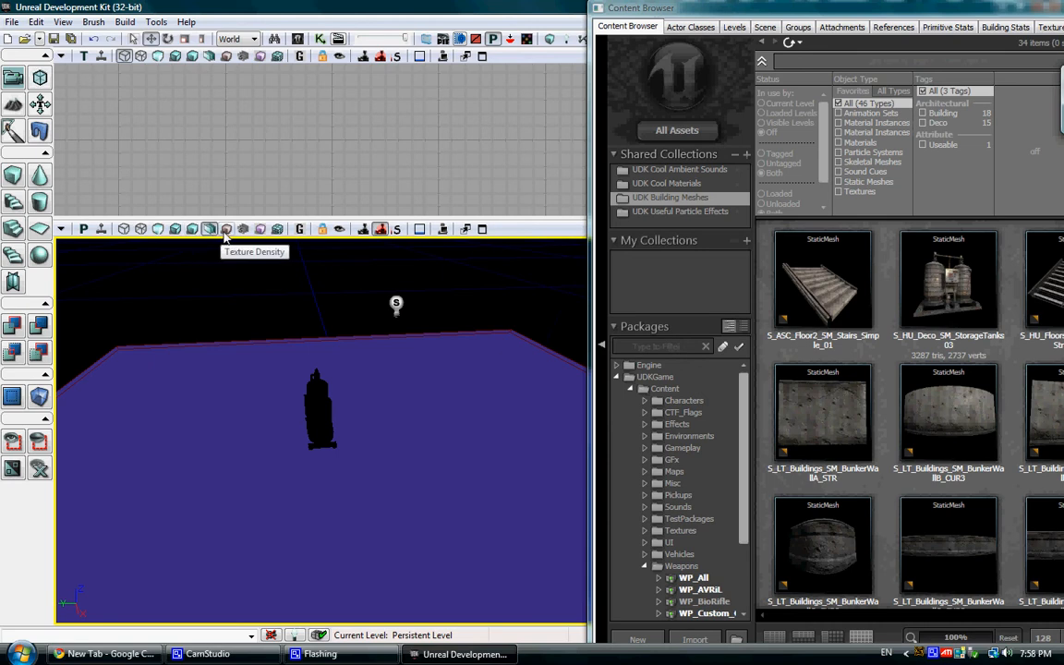
View the level in Texture Density, Shader Complexity and Lightmap Density modes, closing the Density Rendering Options
click(225, 230)
drag(286, 295, 280, 266)
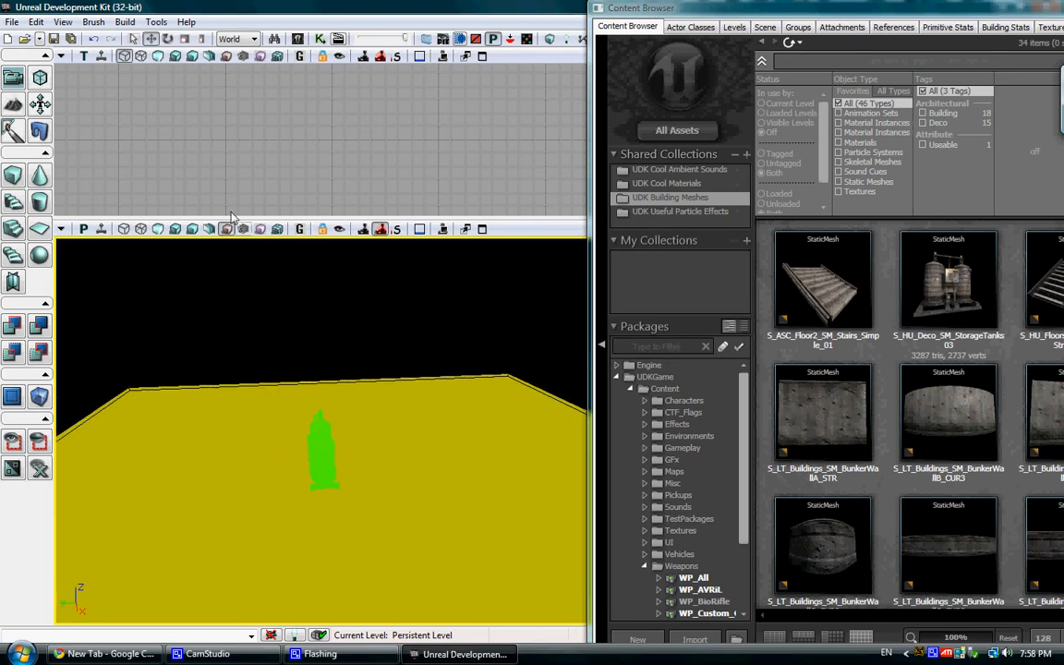
click(243, 230)
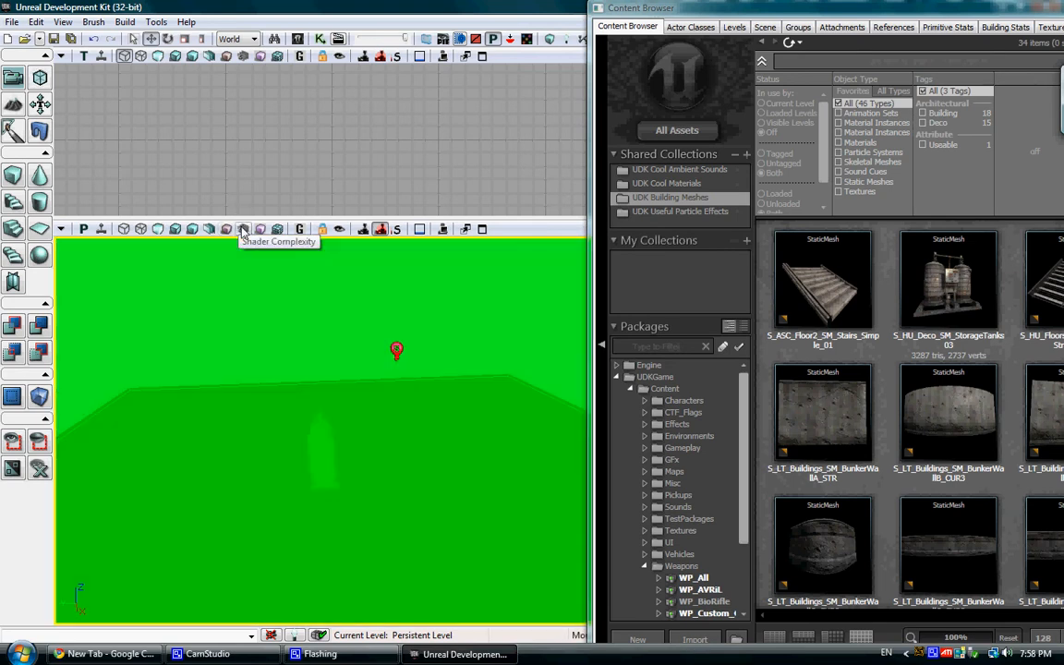
click(261, 229)
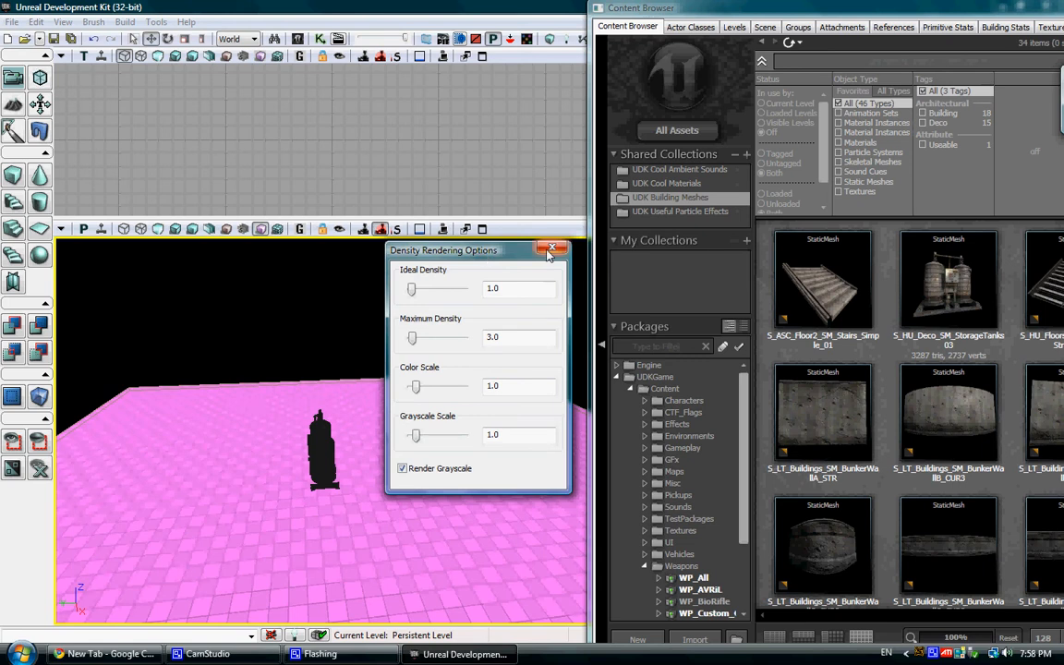
click(551, 251)
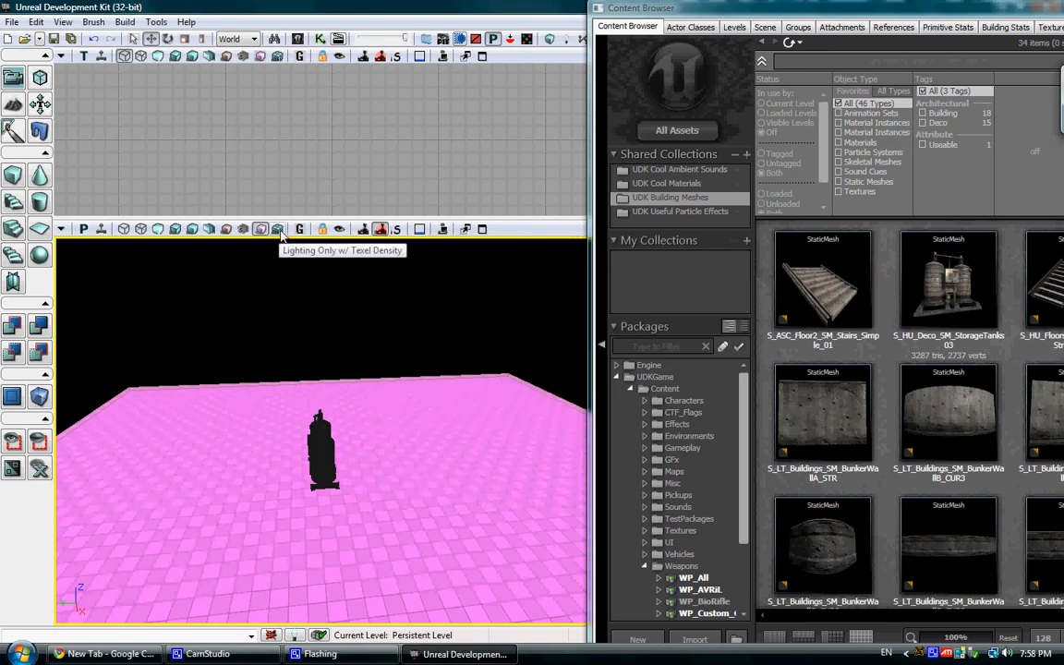
Turn on Game View in the lit perspective viewport, select the storage tanks, and look around the level
click(300, 230)
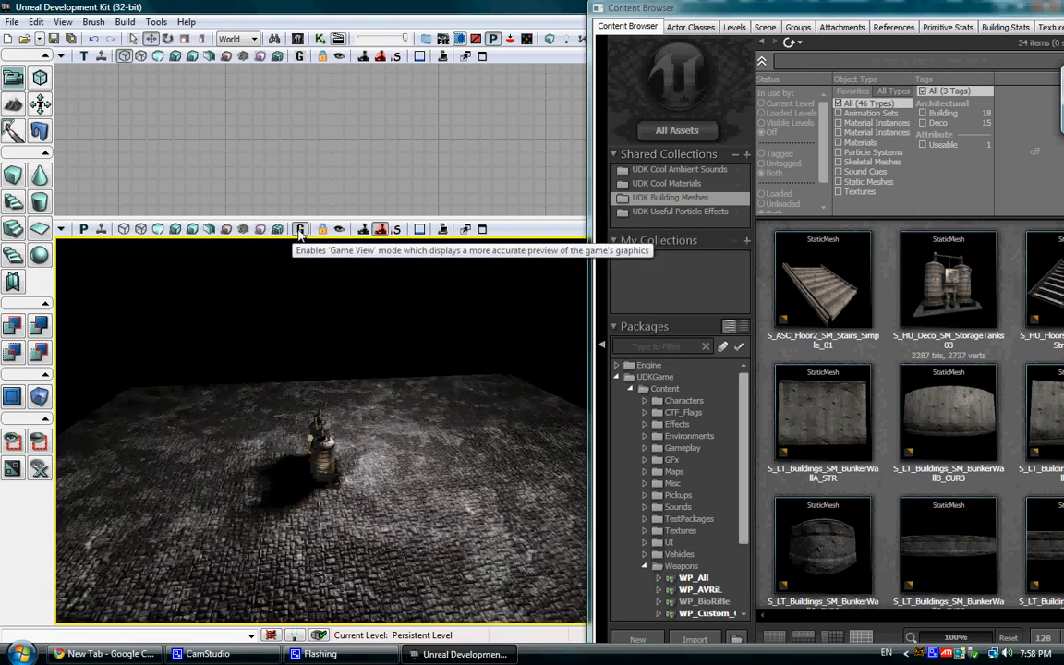
mouse_move(353, 304)
mouse_down()
mouse_move(332, 278)
mouse_move(340, 307)
mouse_up()
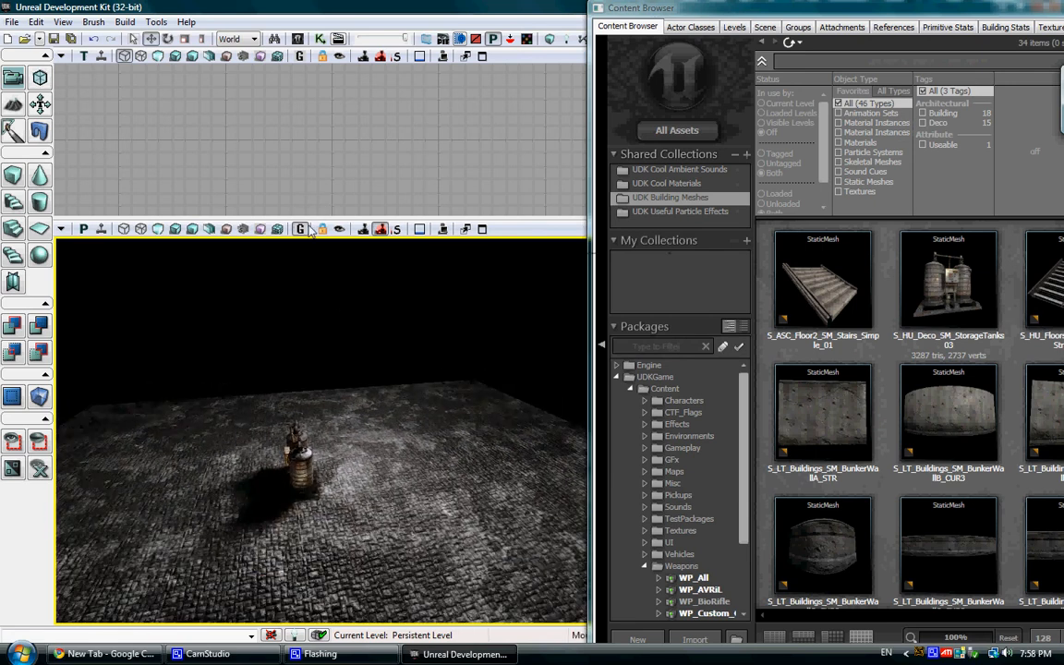
right_drag(336, 366, 340, 394)
click(323, 439)
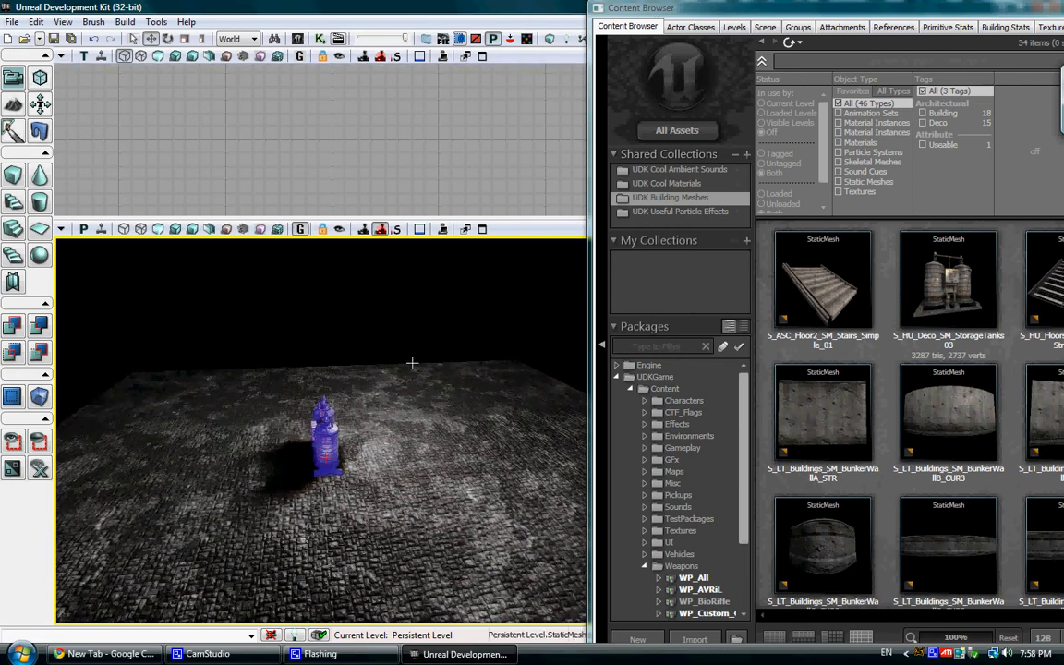
right_drag(328, 263, 383, 259)
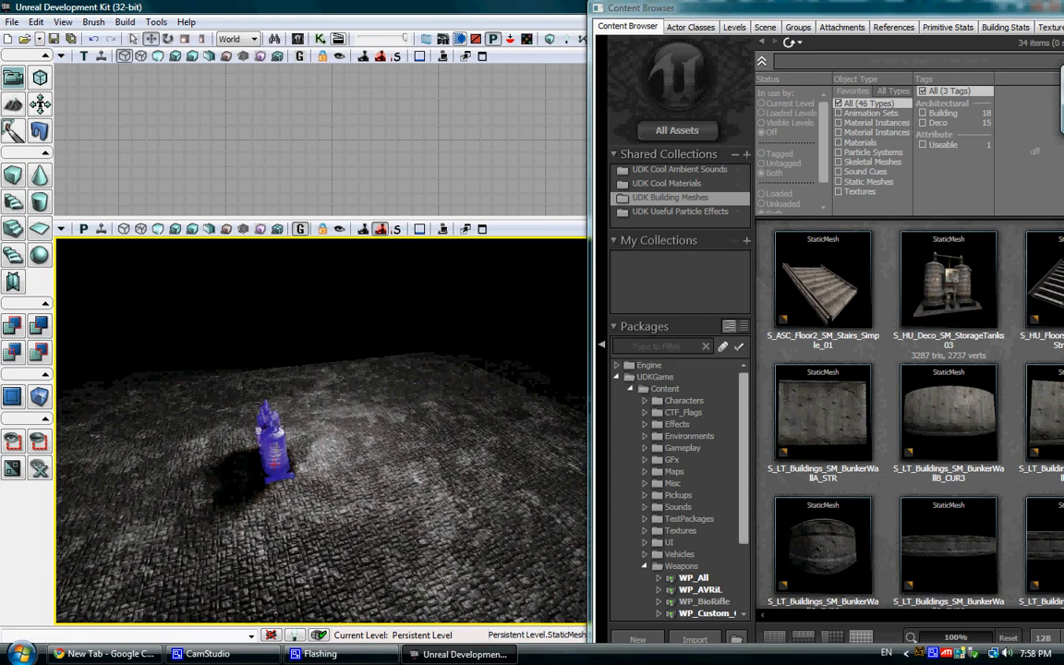
click(325, 230)
right_drag(353, 281, 333, 231)
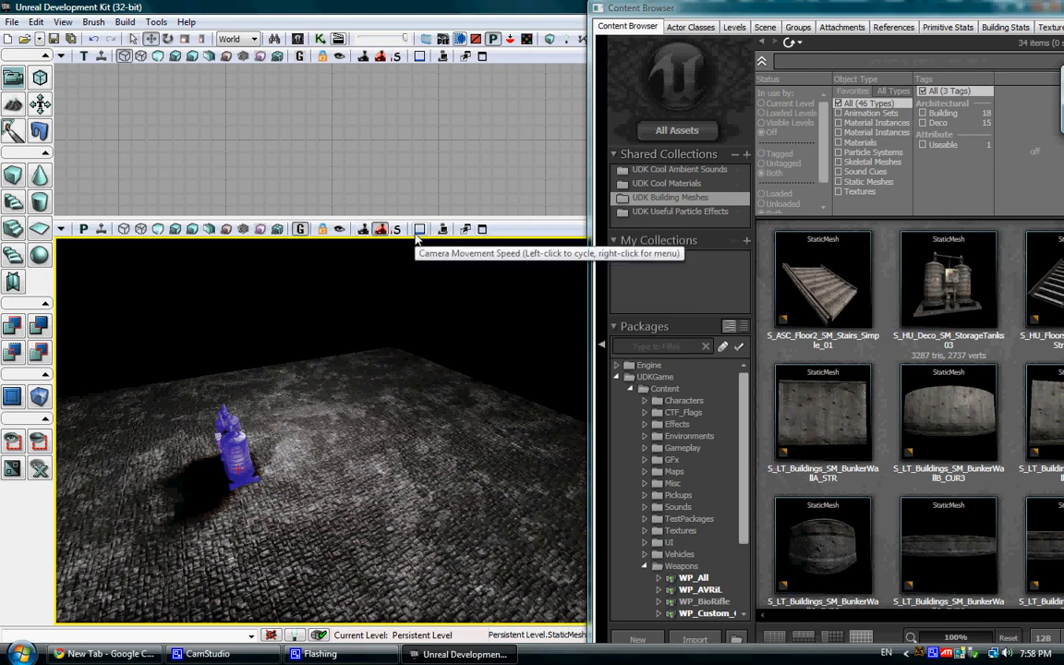
drag(448, 361, 420, 331)
drag(354, 357, 311, 247)
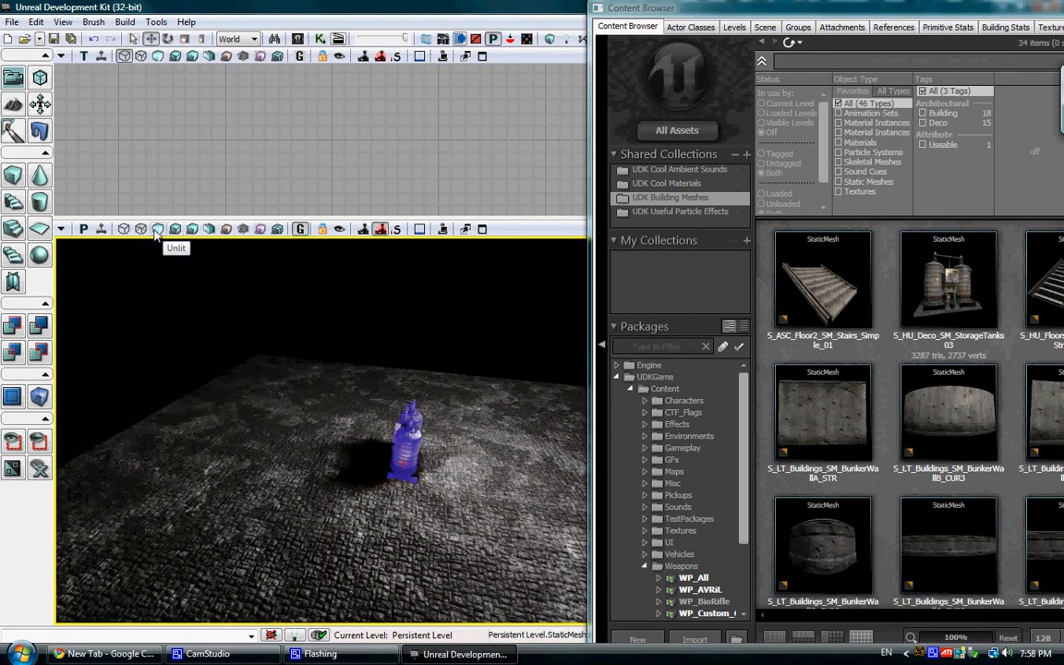
Cycle the perspective viewport through the orthographic view types, including front, and return to perspective
click(83, 229)
click(83, 229)
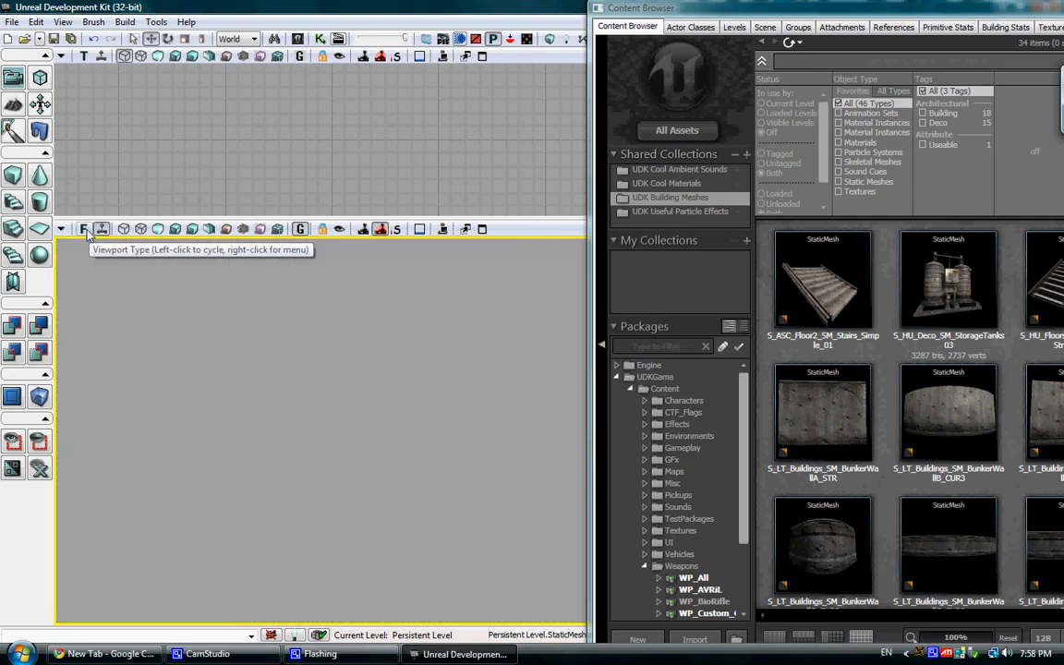
click(83, 229)
mouse_move(315, 323)
mouse_down()
mouse_move(166, 287)
mouse_move(360, 310)
mouse_up()
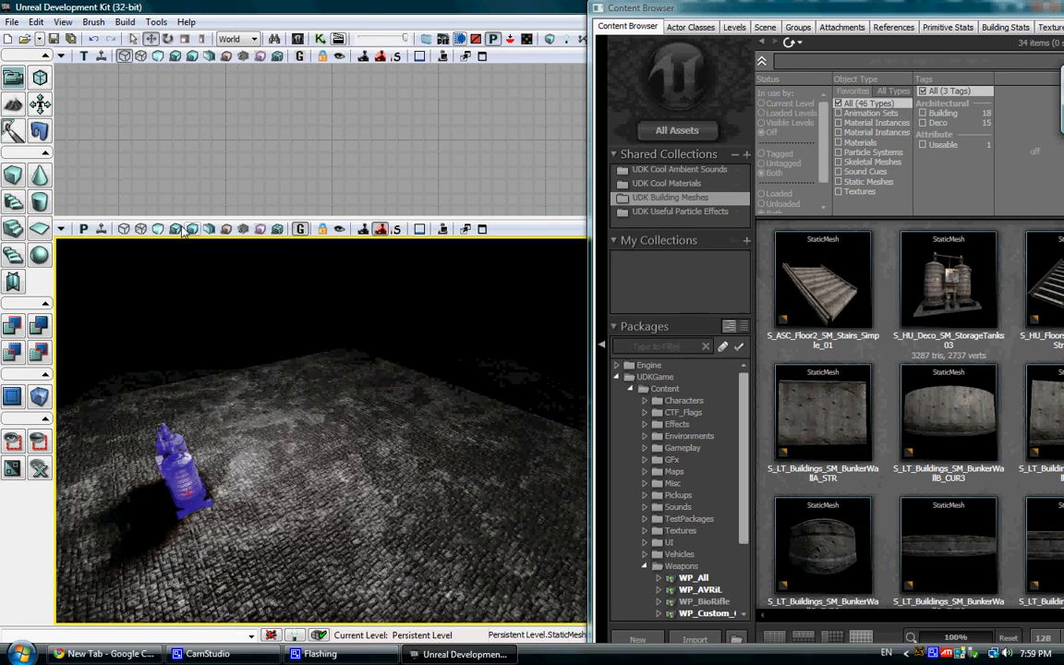
Toggle Game View to compare the display, leave it off, and fly around the storage tanks and point light
click(299, 229)
click(304, 230)
click(304, 230)
drag(325, 292, 446, 395)
key(w)
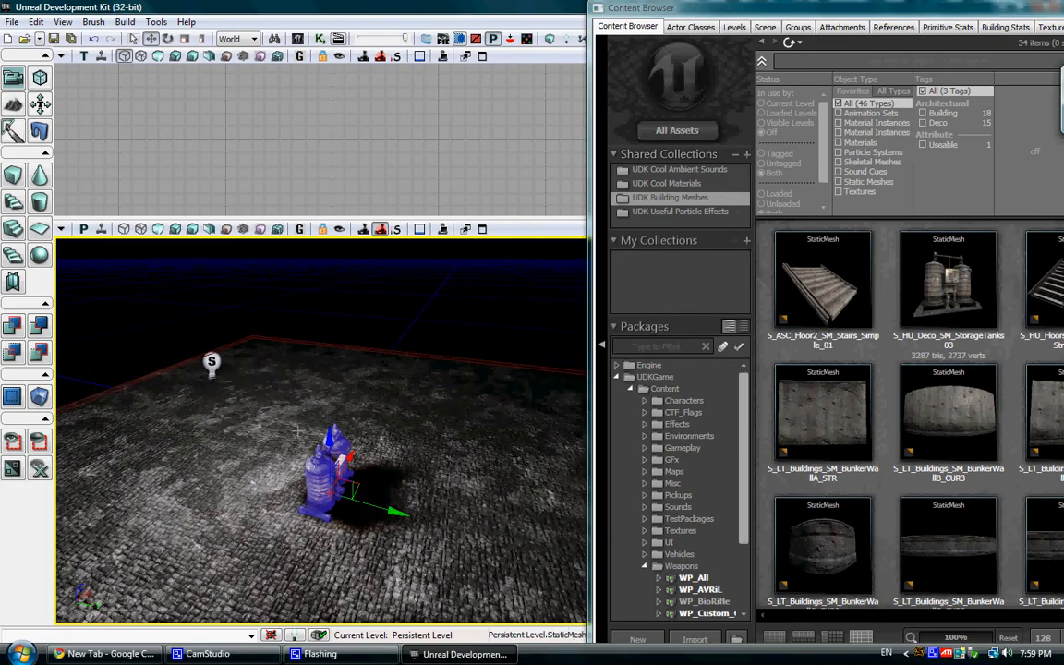
drag(298, 432, 586, 434)
drag(378, 608, 582, 517)
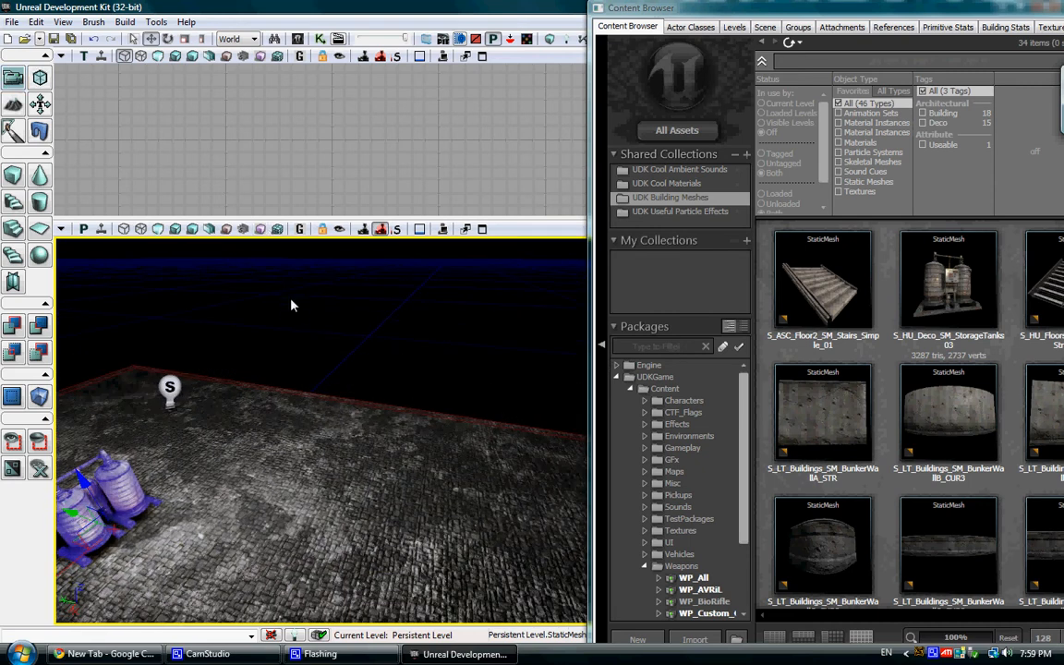